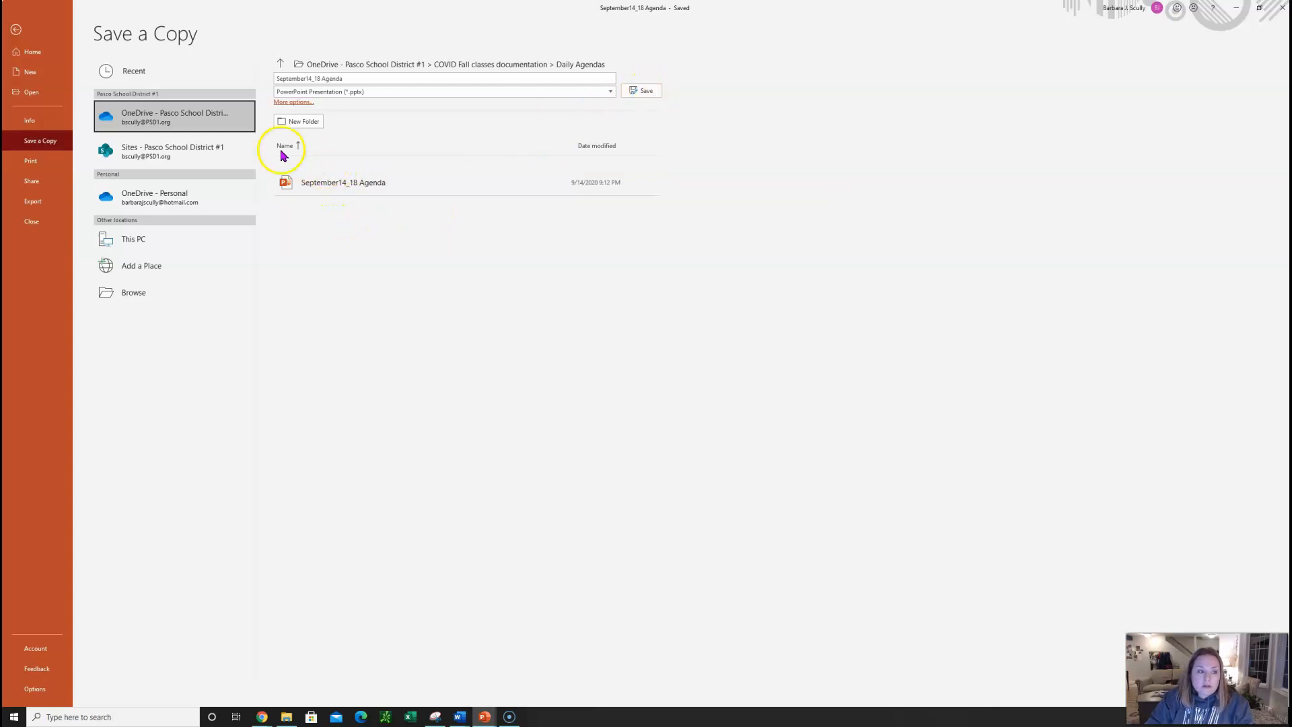
Leave the save-a-copy view, switch to the HelloID portal in the browser and open OneDrive Online.
click(16, 29)
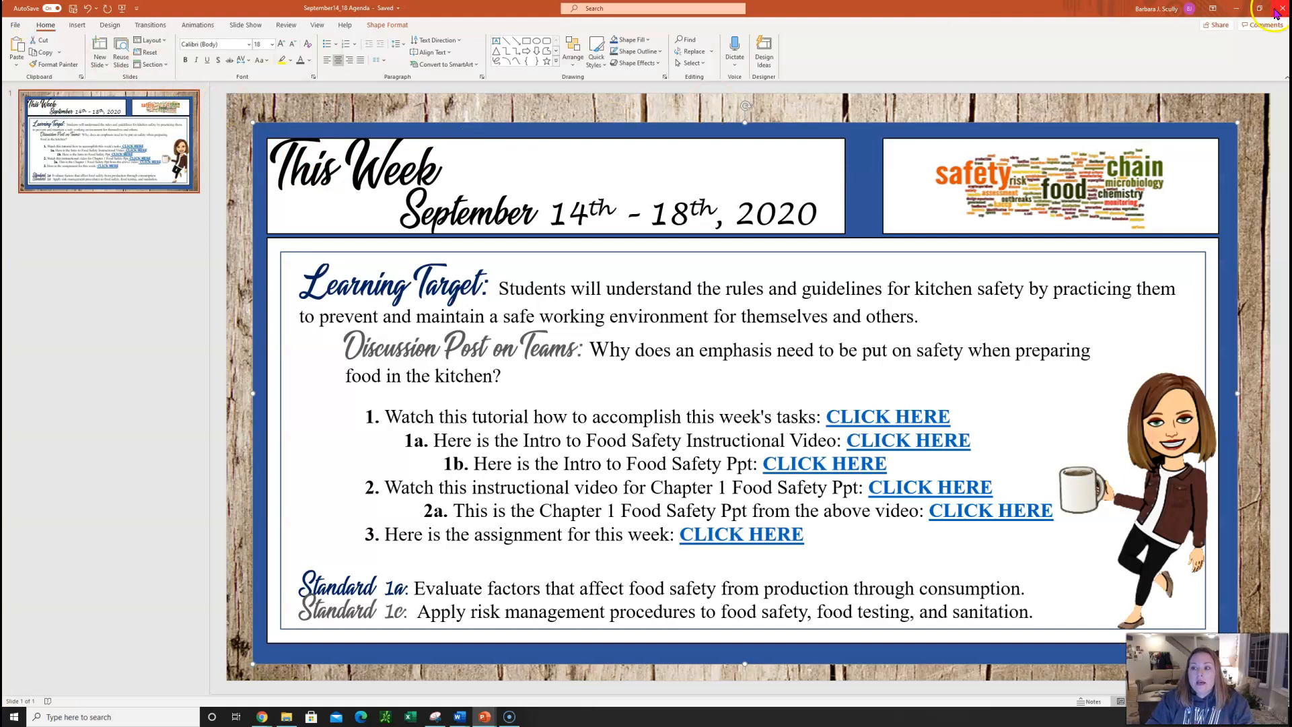
click(1236, 9)
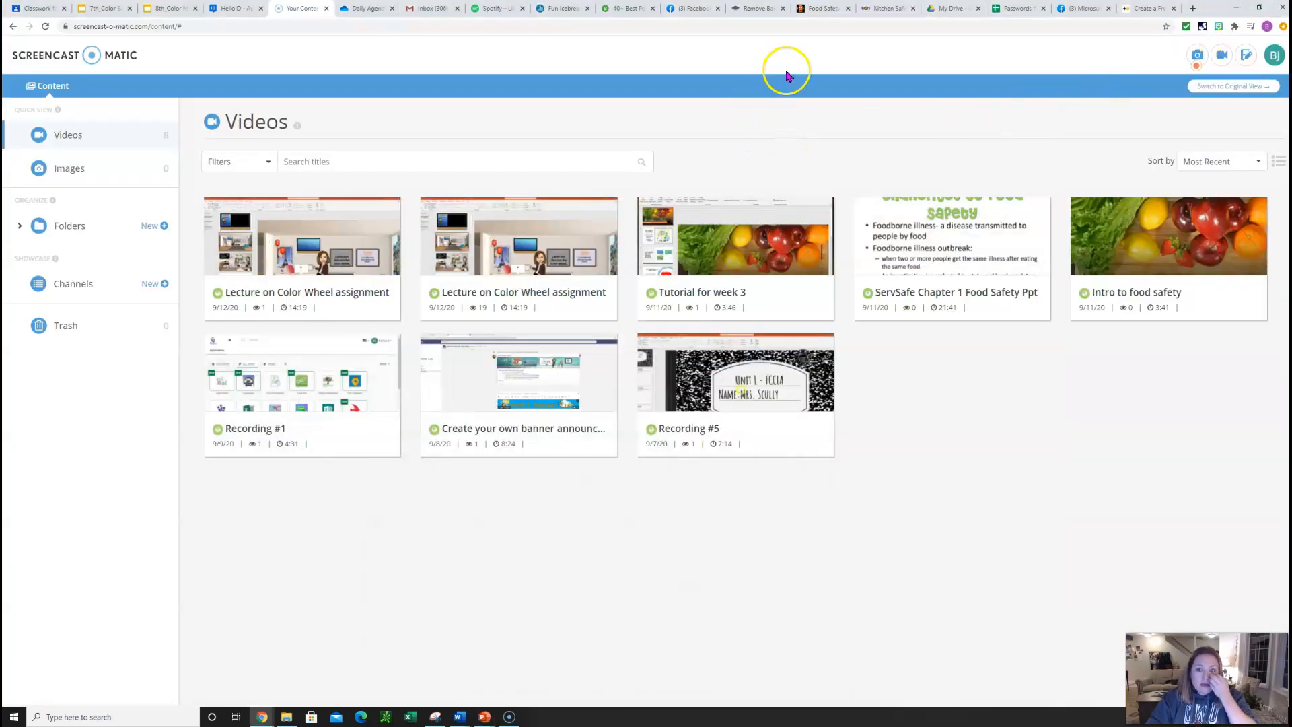
click(228, 8)
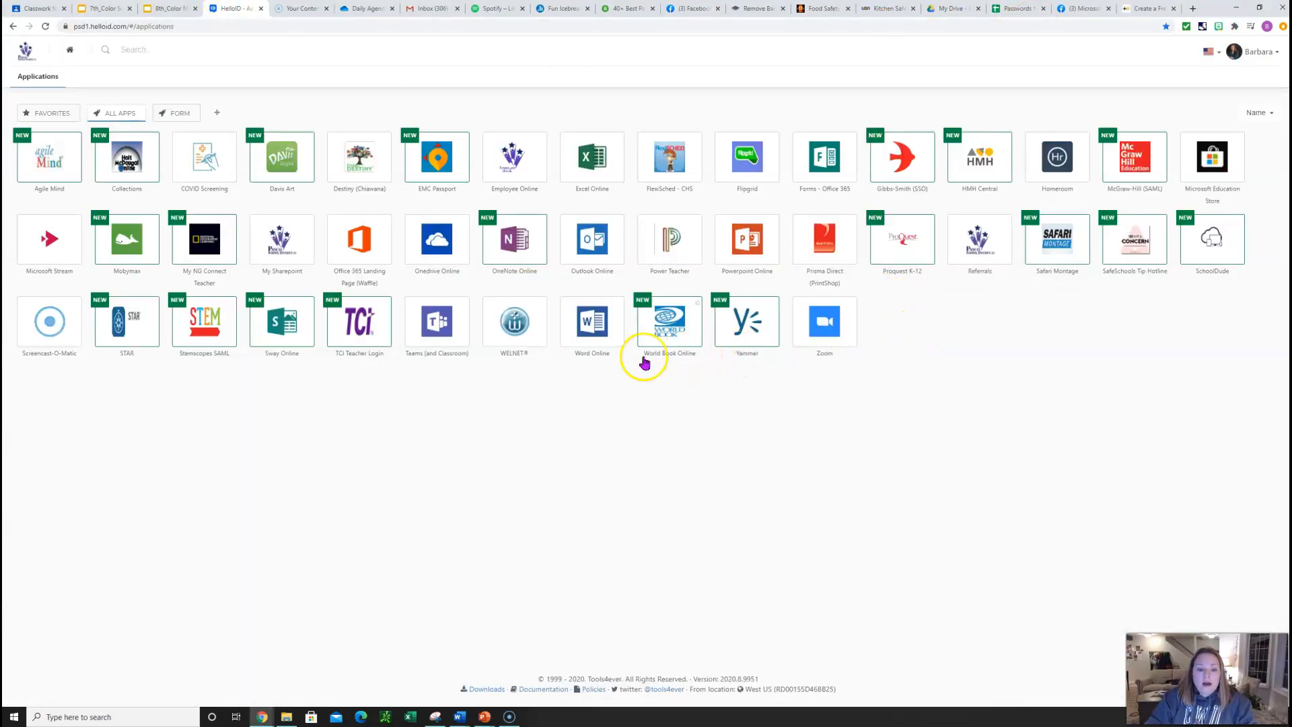
click(443, 248)
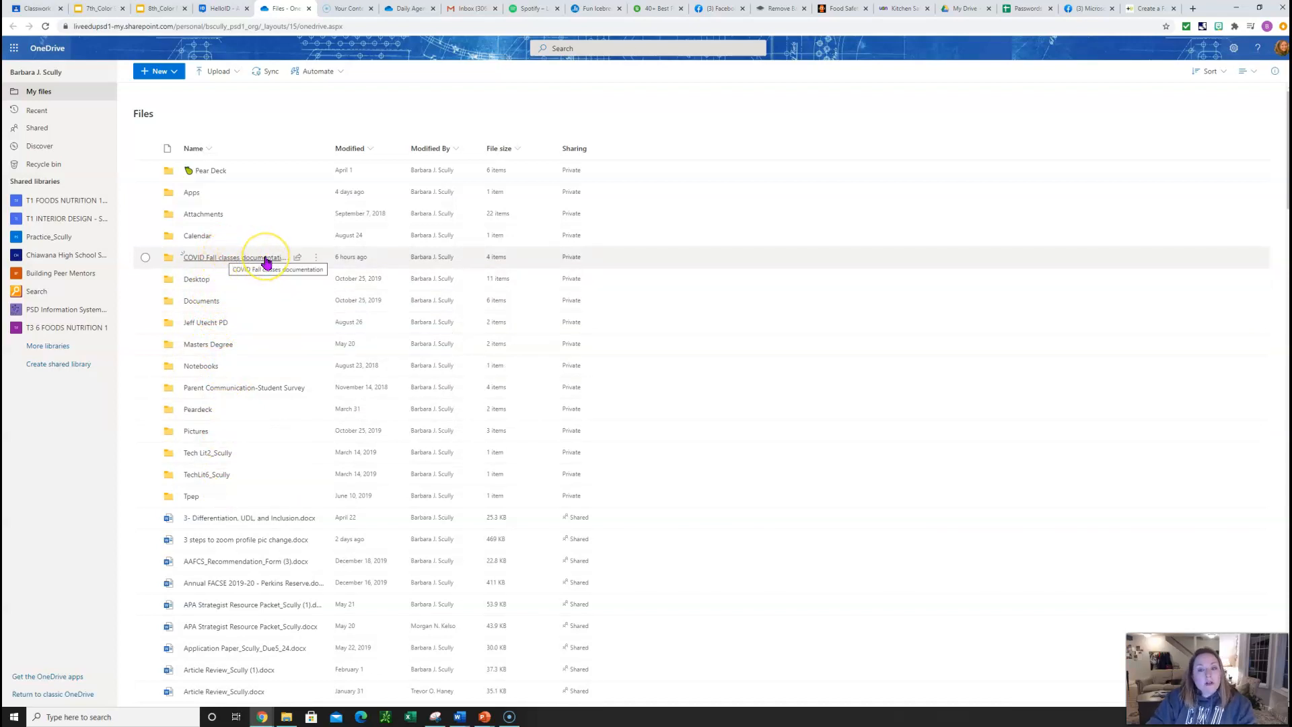
Open the Daily Agendas folder inside COVID Fall classes documentation, without keeping the agenda presentation open.
click(266, 258)
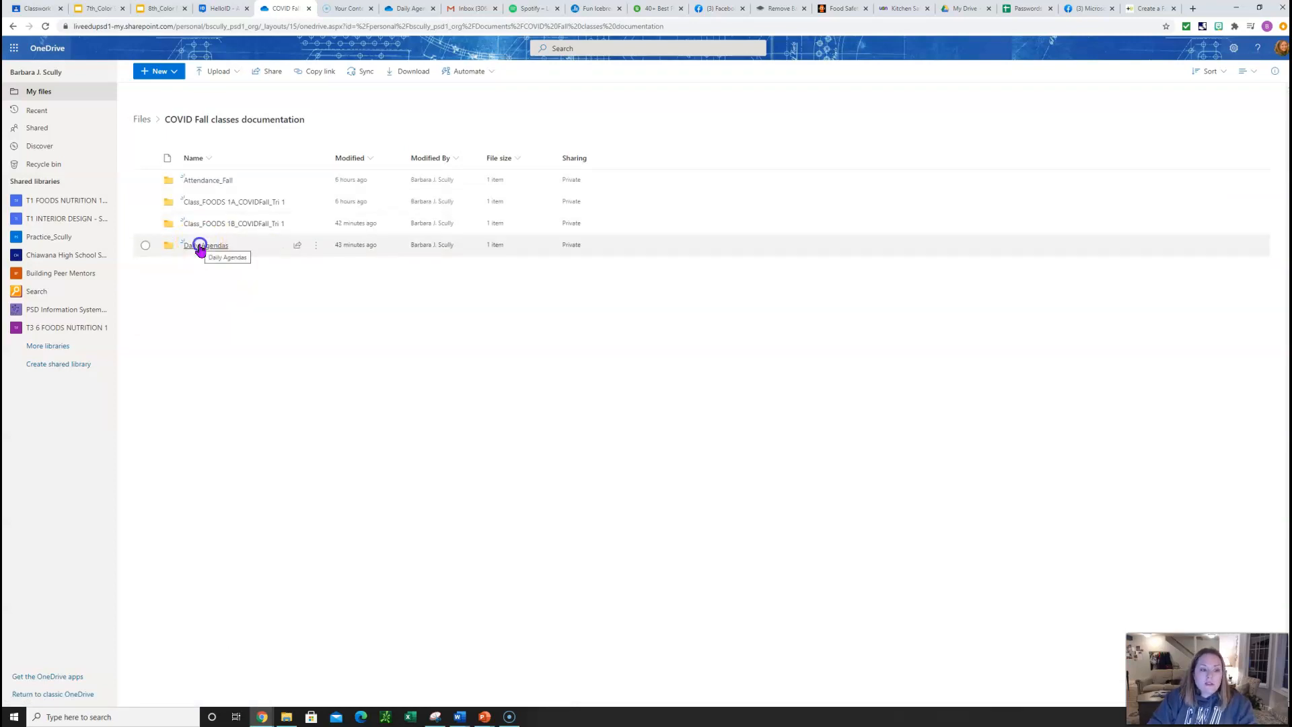
click(200, 246)
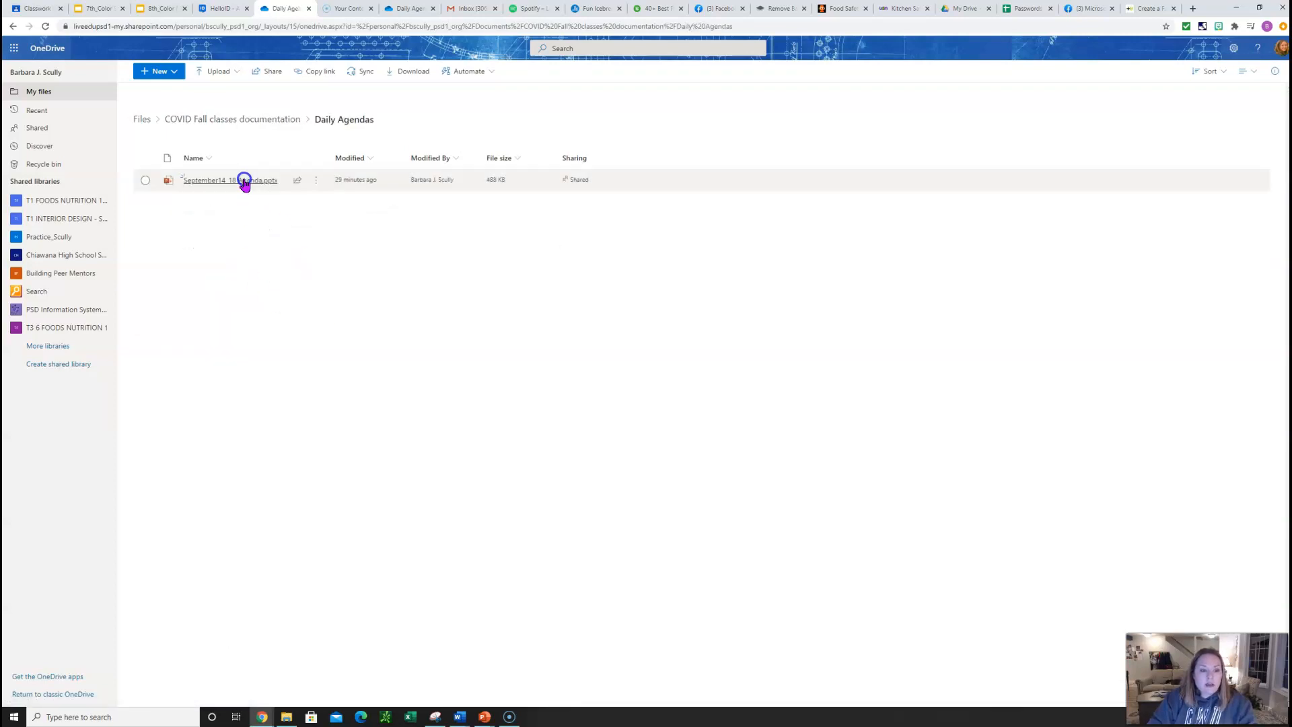
click(244, 180)
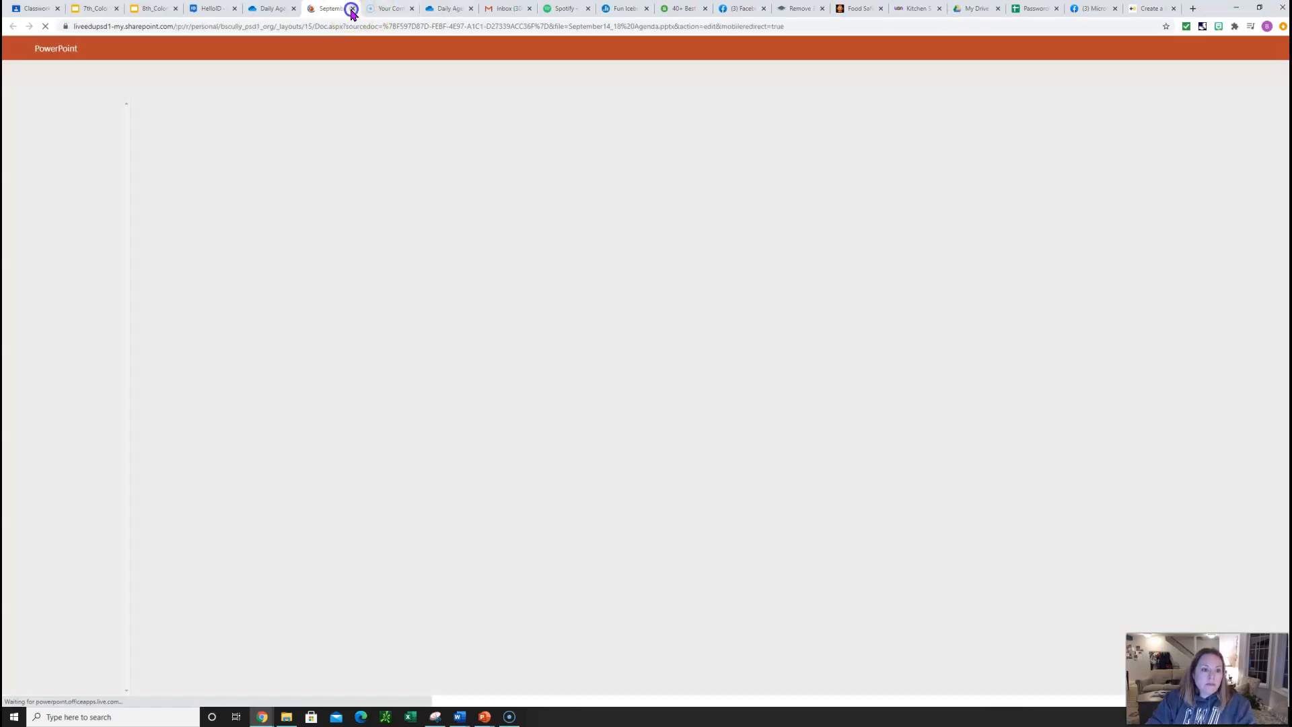
click(352, 9)
Set the sharing link of September14_18 Agenda.pptx to view-only for anyone with the link, and copy the link.
mouse_move(291, 185)
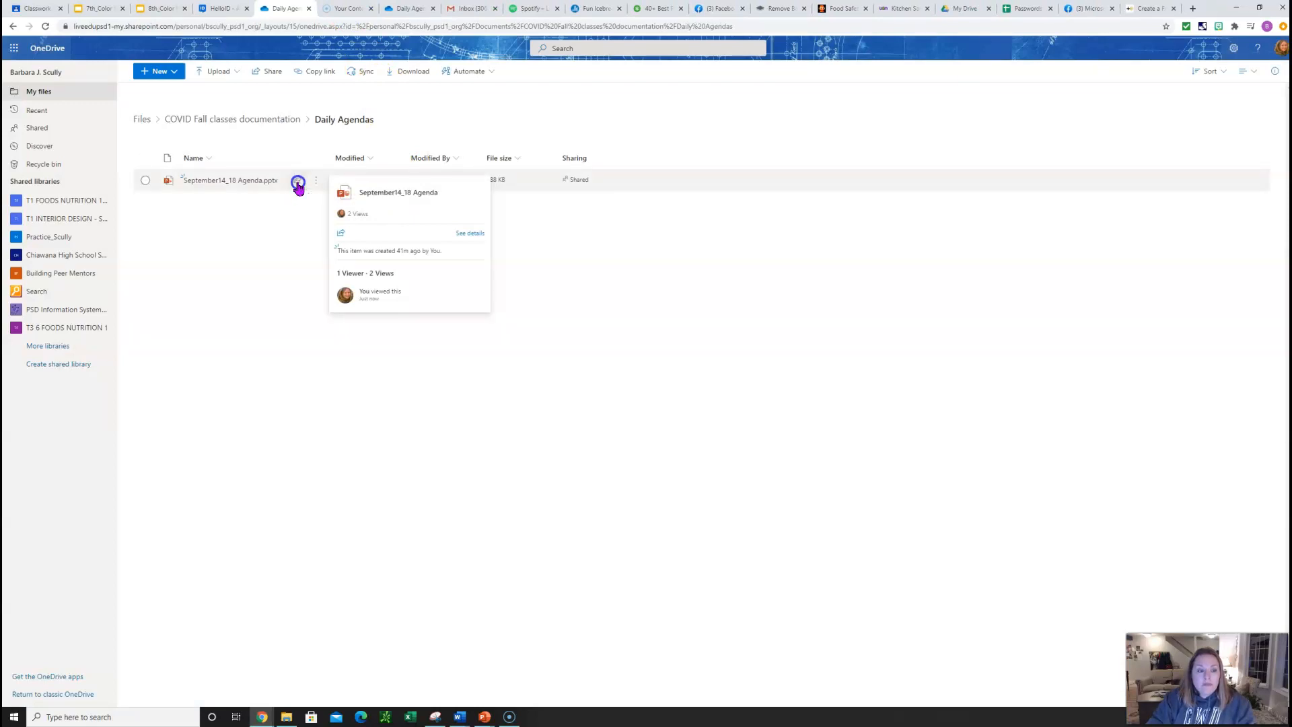
click(298, 184)
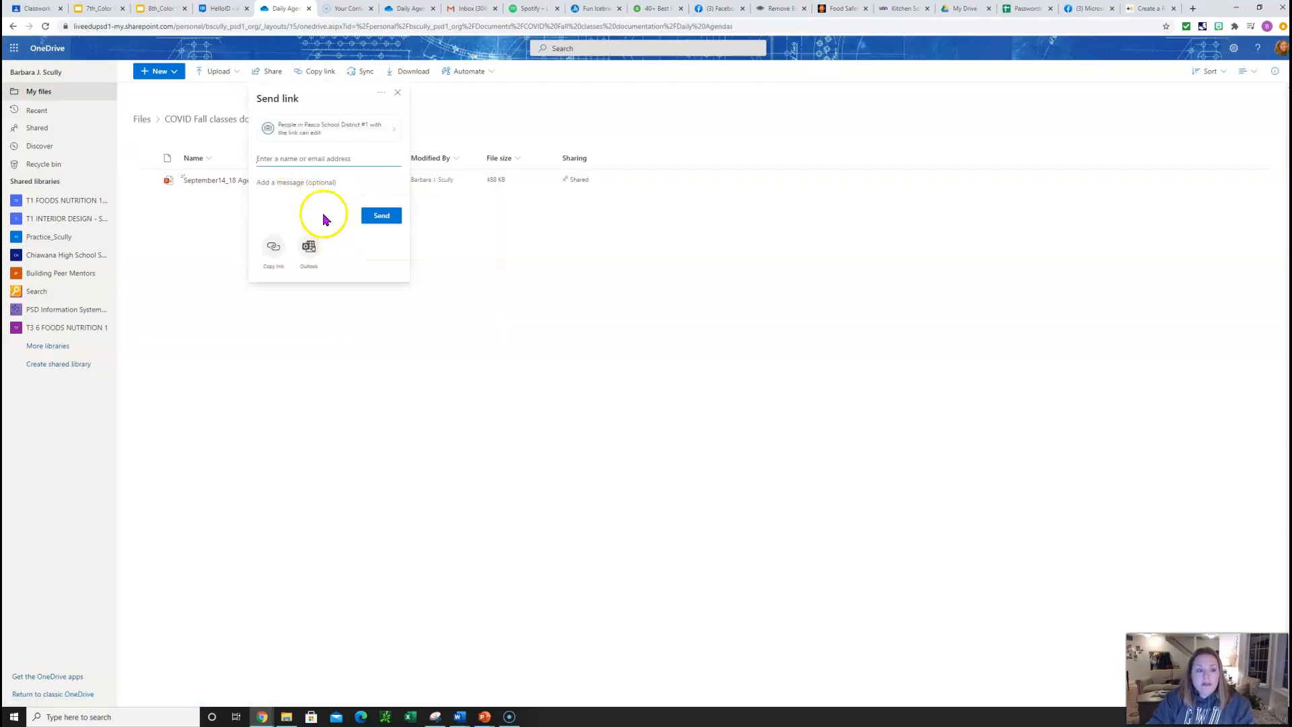
click(391, 135)
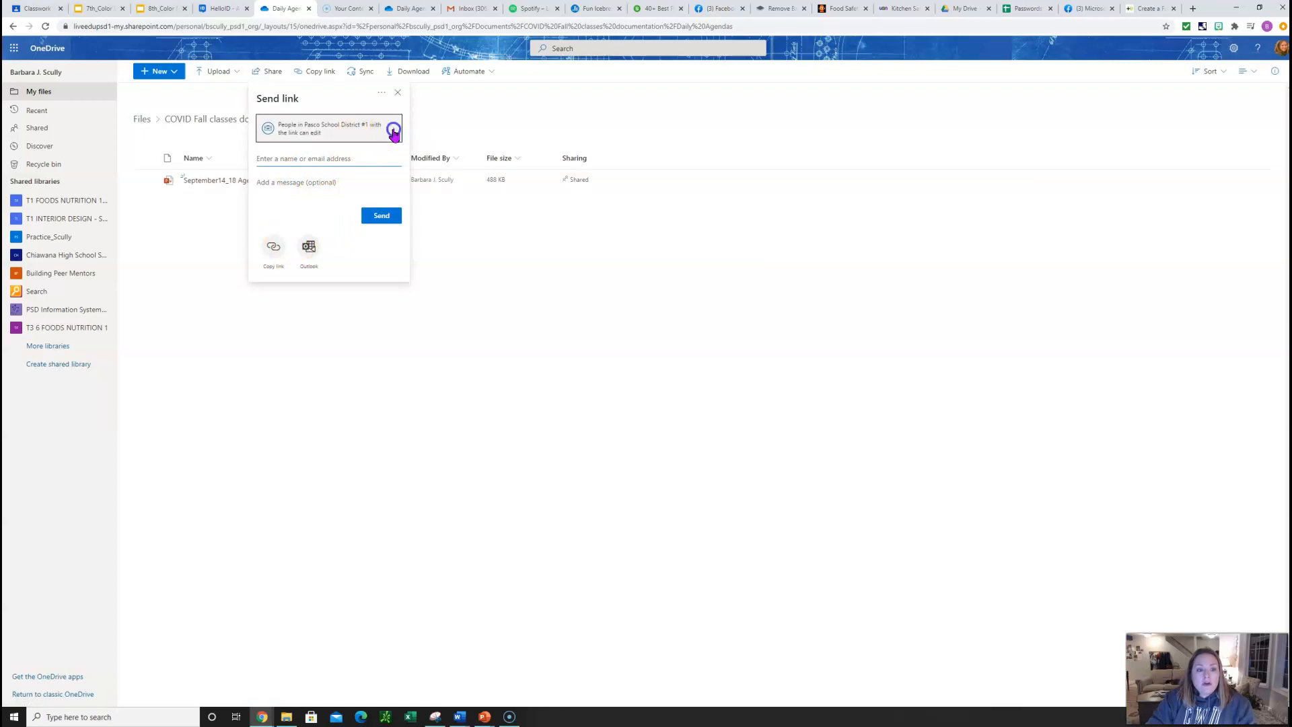
click(305, 144)
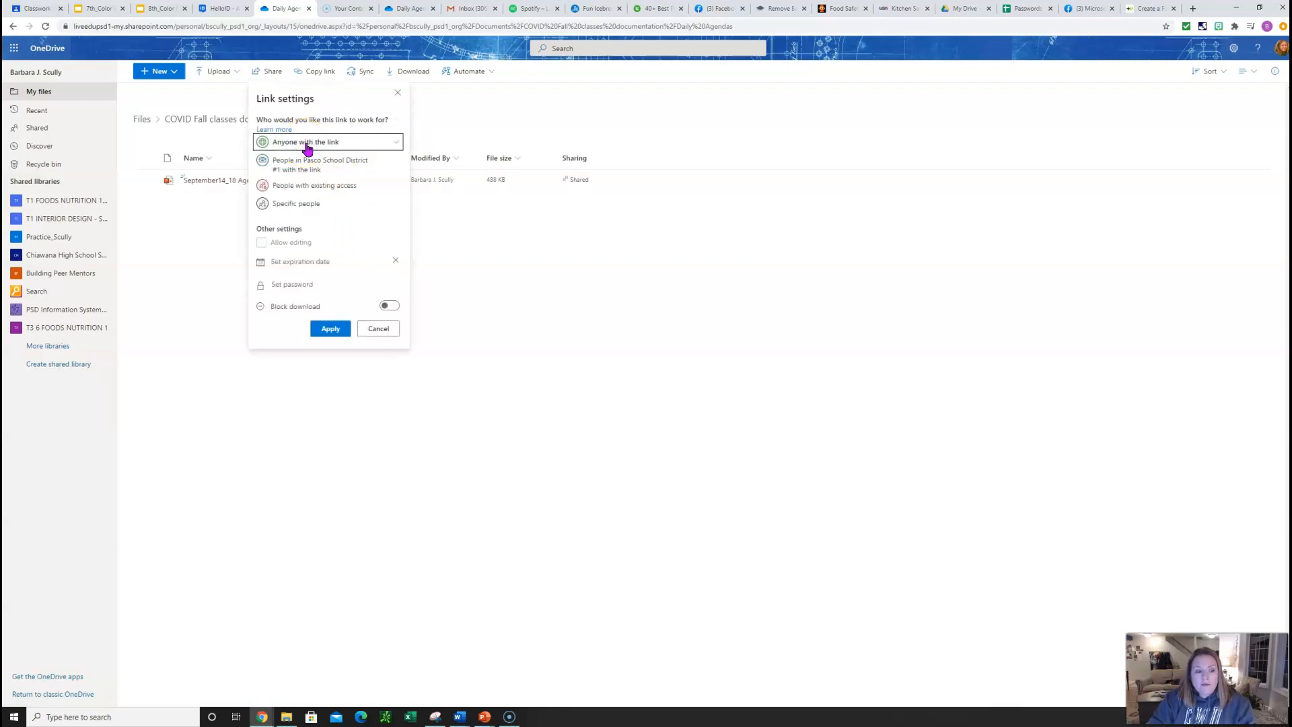
click(259, 244)
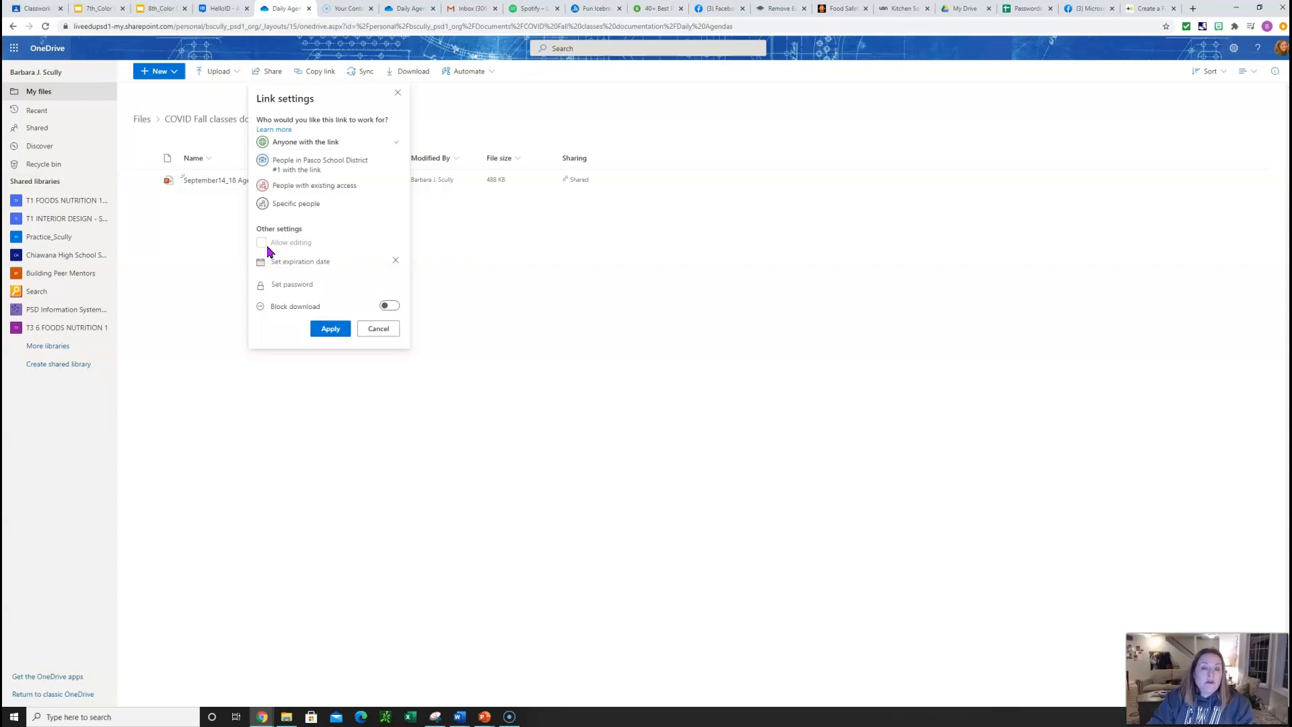
click(303, 280)
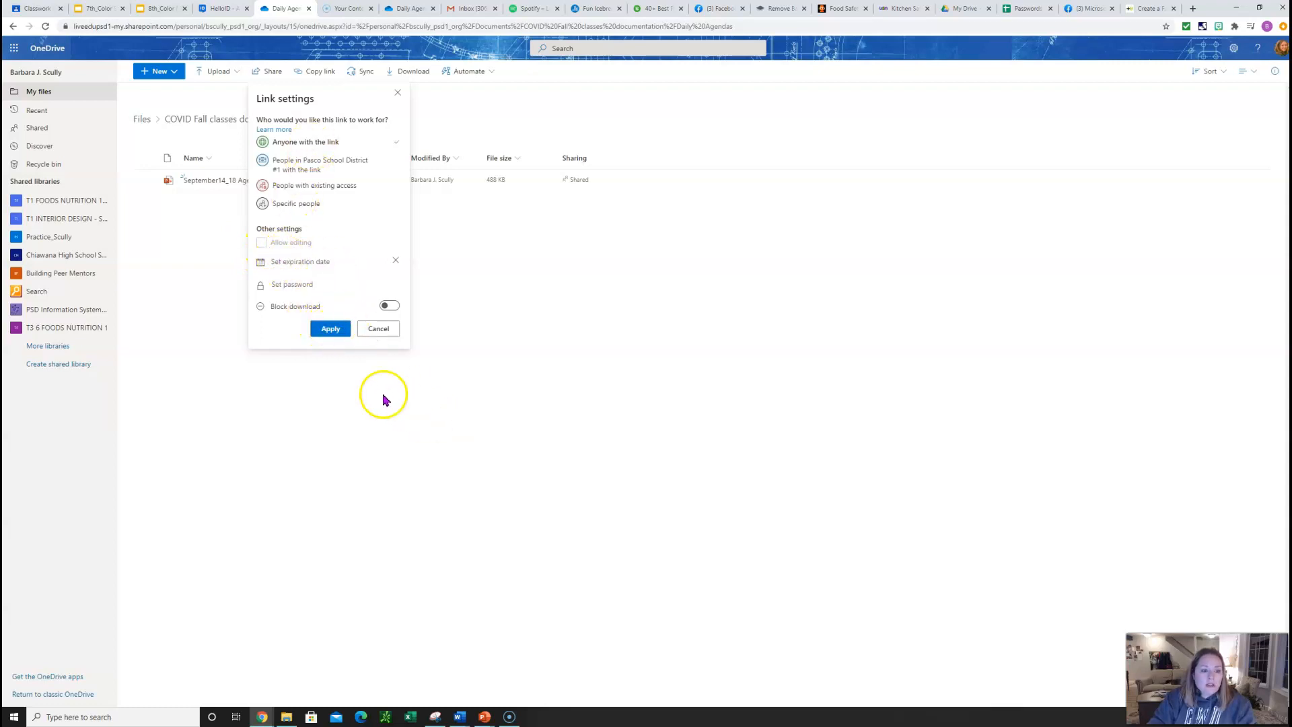
click(327, 327)
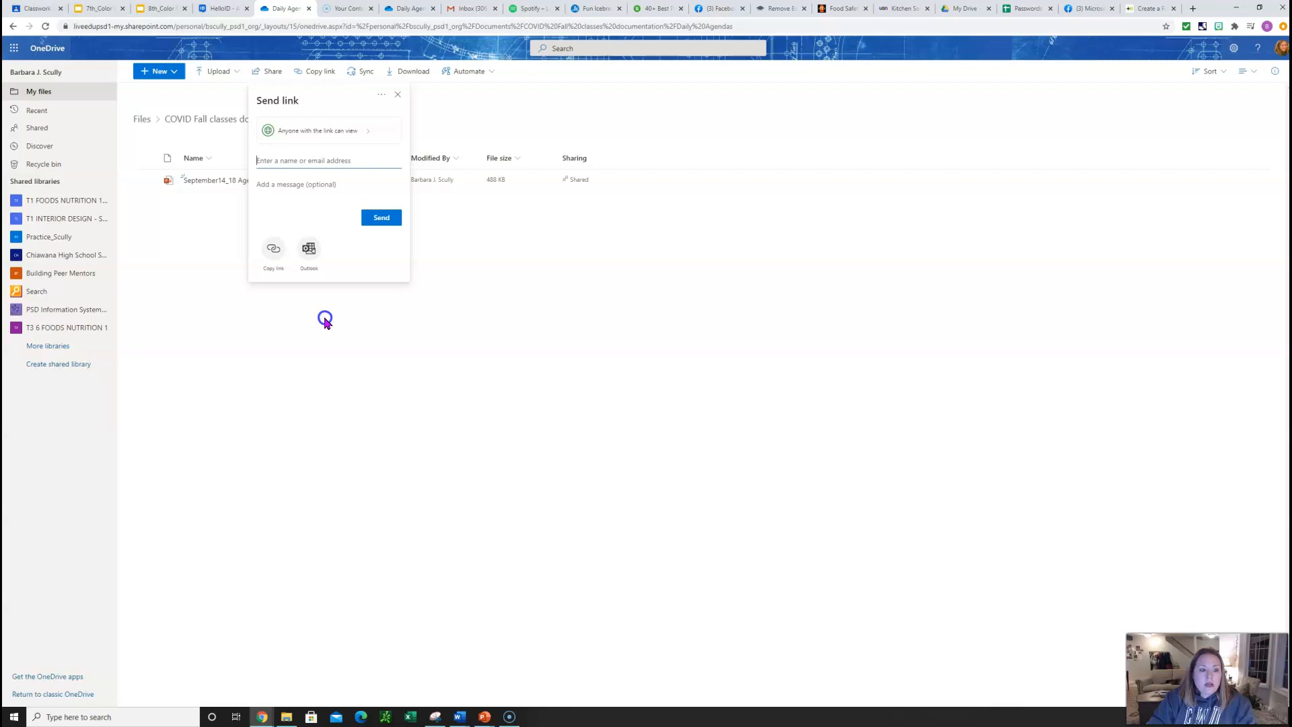
click(273, 248)
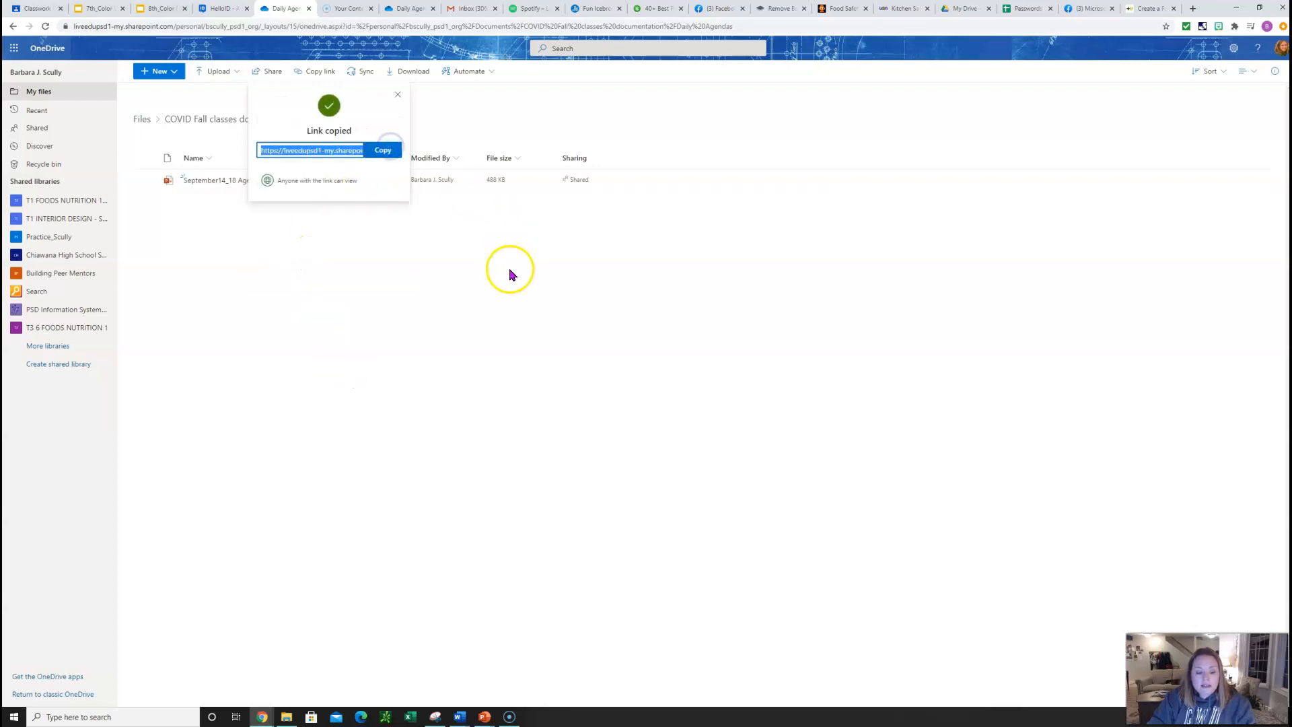
Switch to Word, create a blank document, and paste the copied share link followed by an ampersand.
click(460, 717)
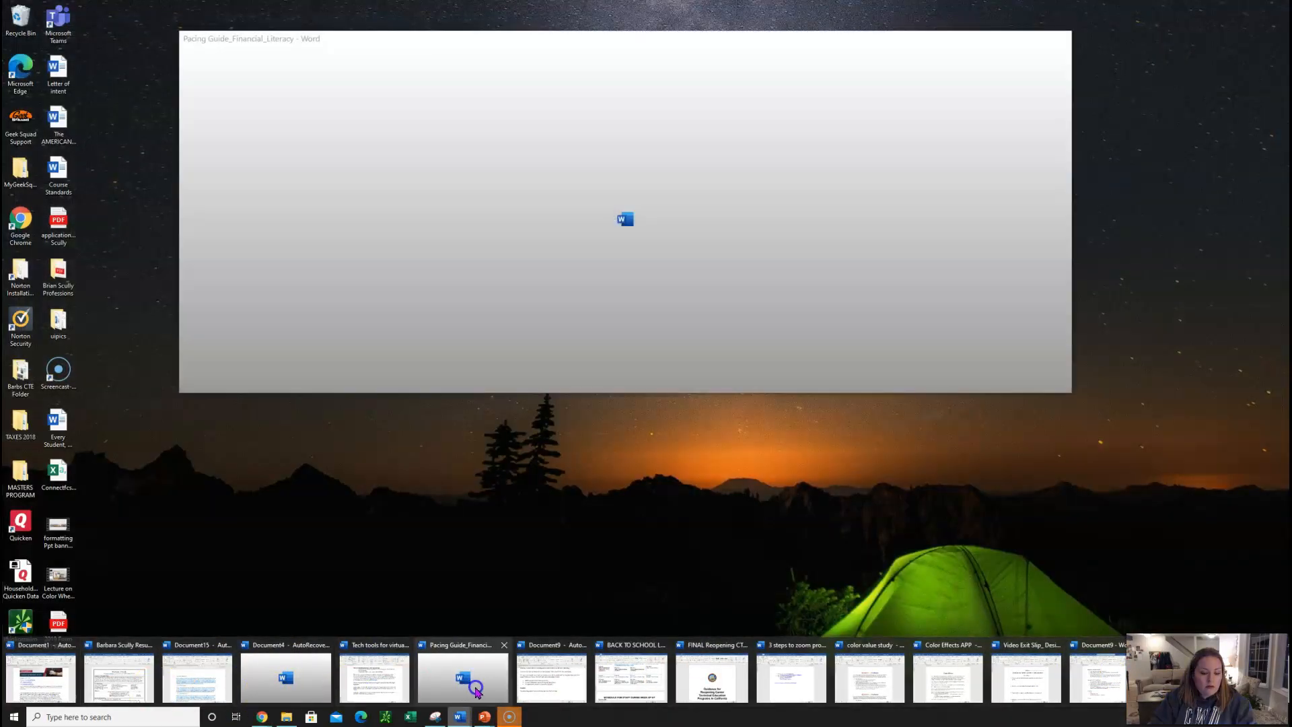
mouse_move(565, 686)
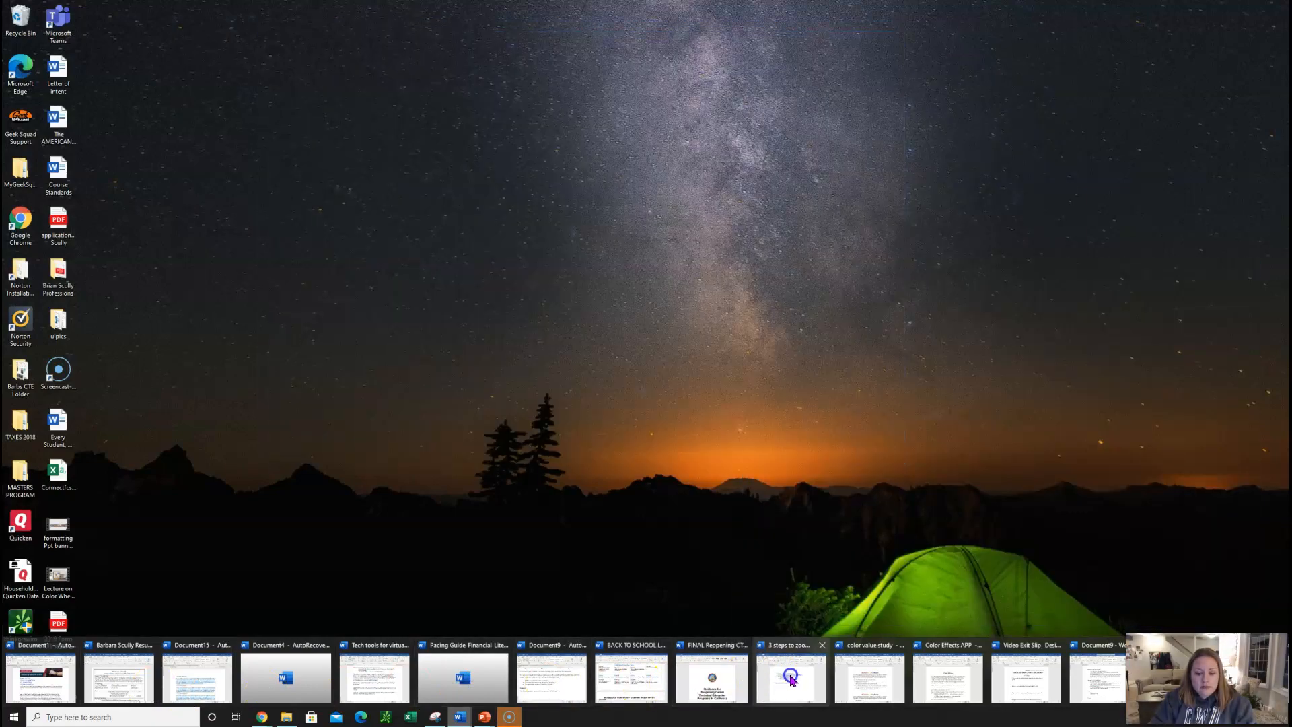
click(790, 676)
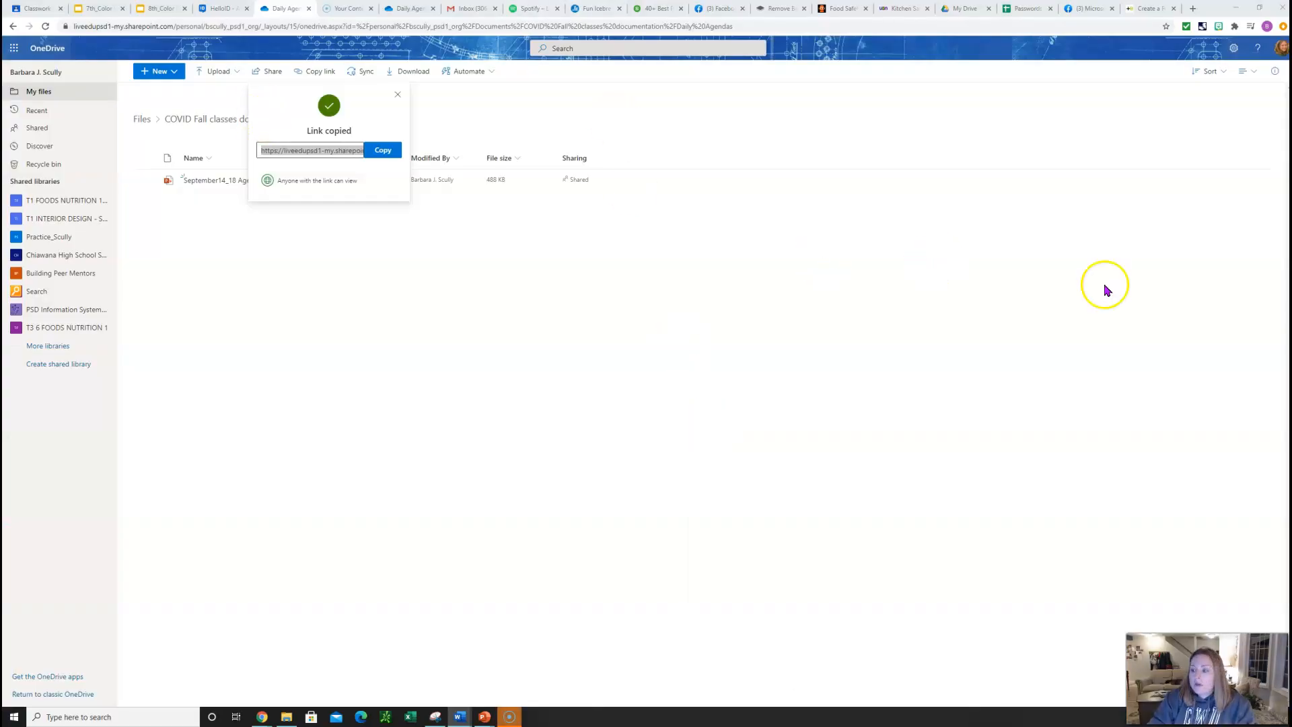
drag(1291, 128, 685, 166)
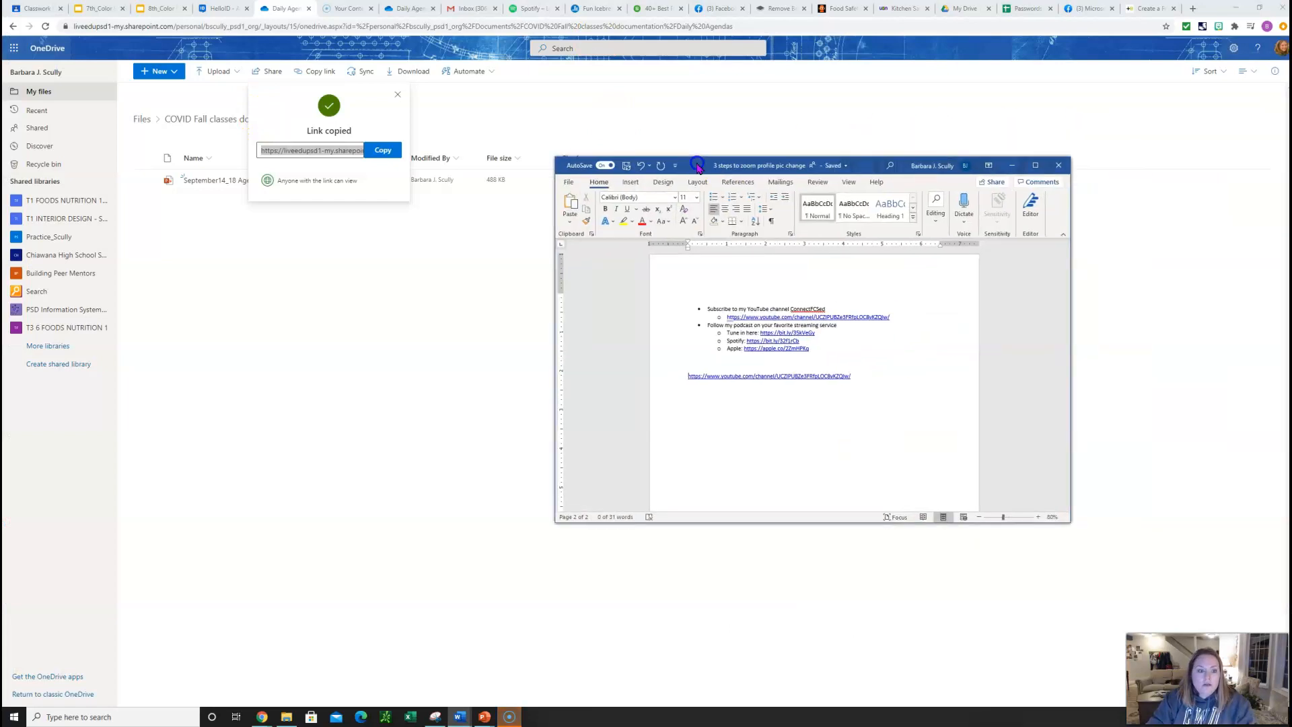
click(568, 182)
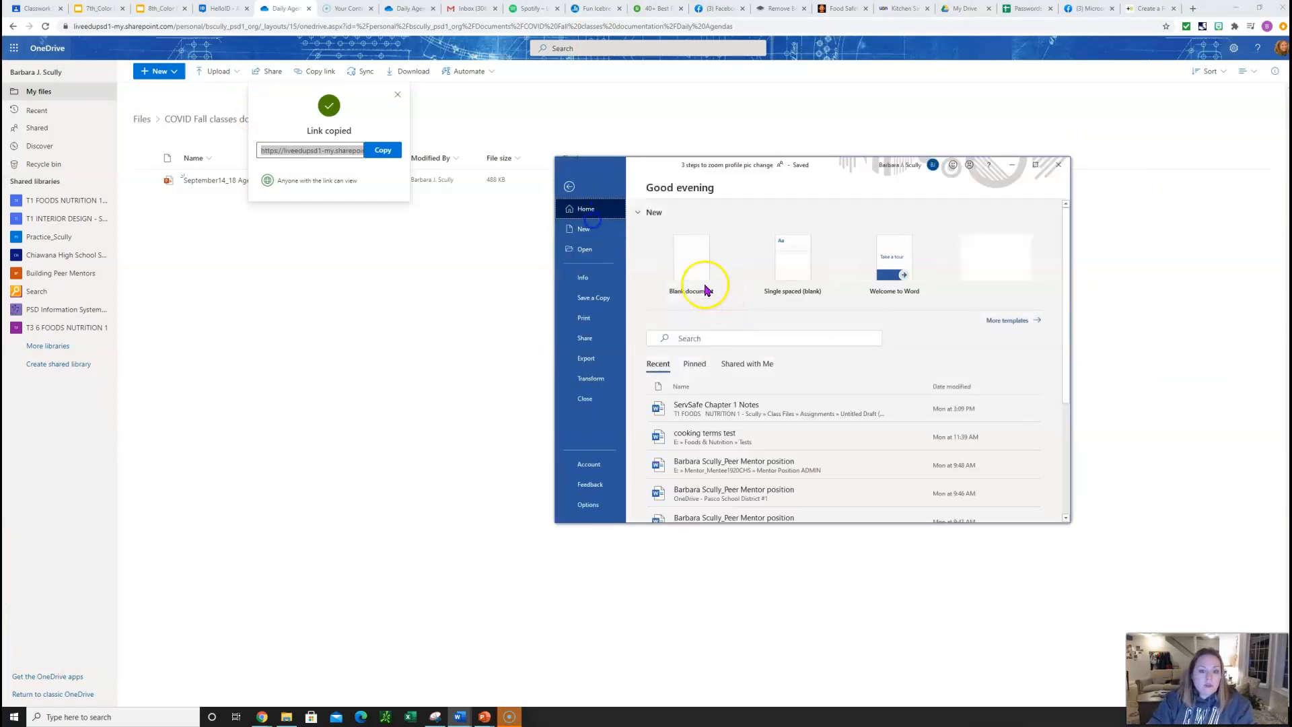
click(688, 267)
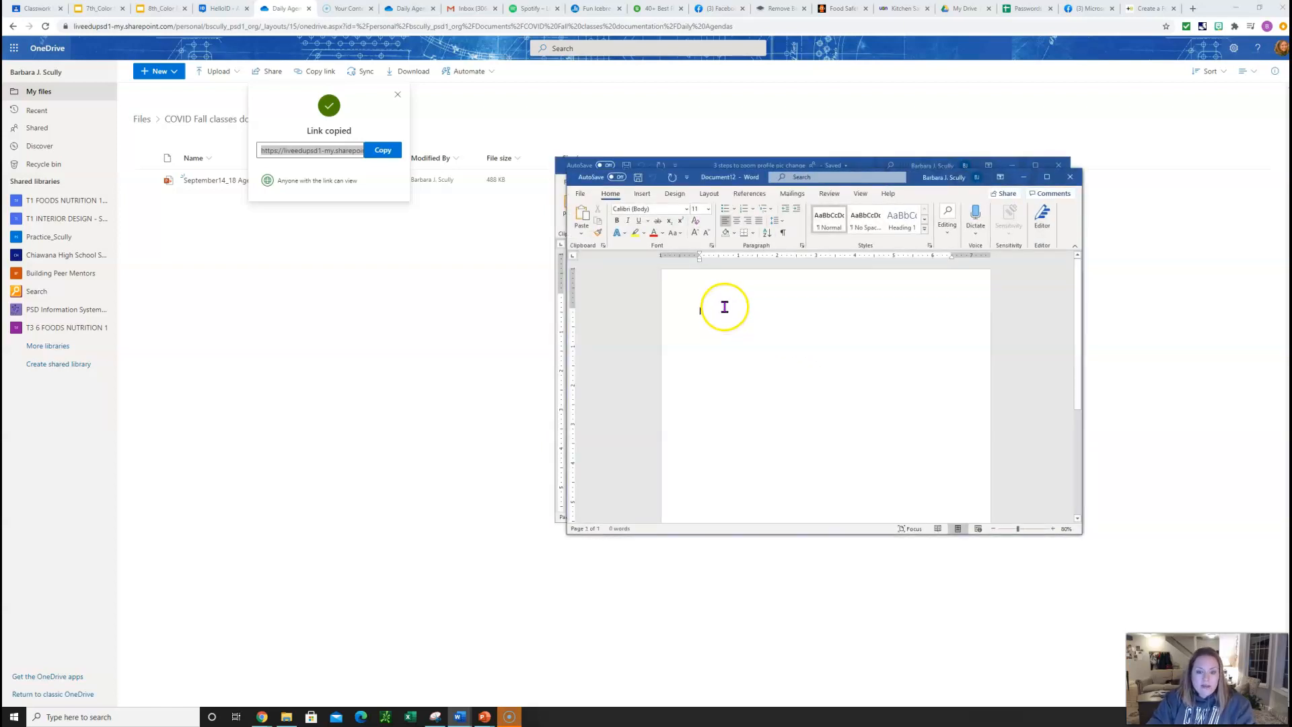
key(ctrl+v)
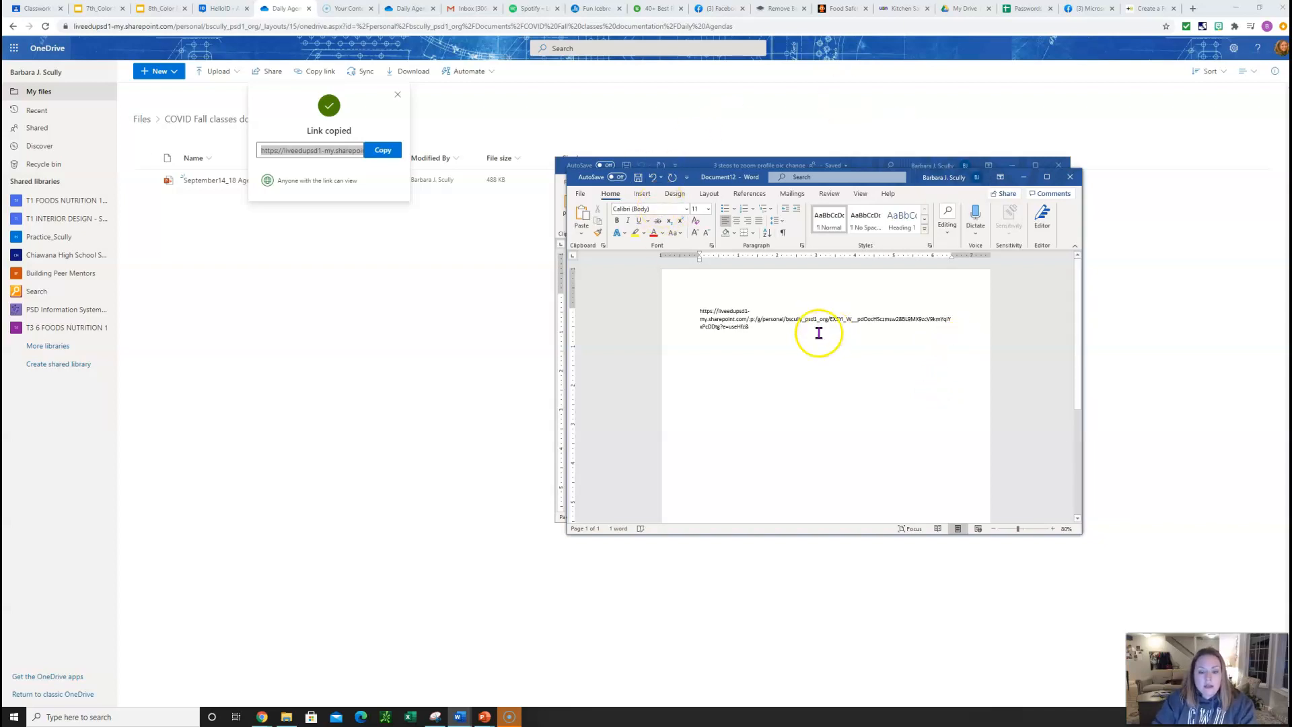
Enlarge the ampersand at the end of the pasted link to 80 pt and place the cursor after it.
drag(745, 327, 757, 327)
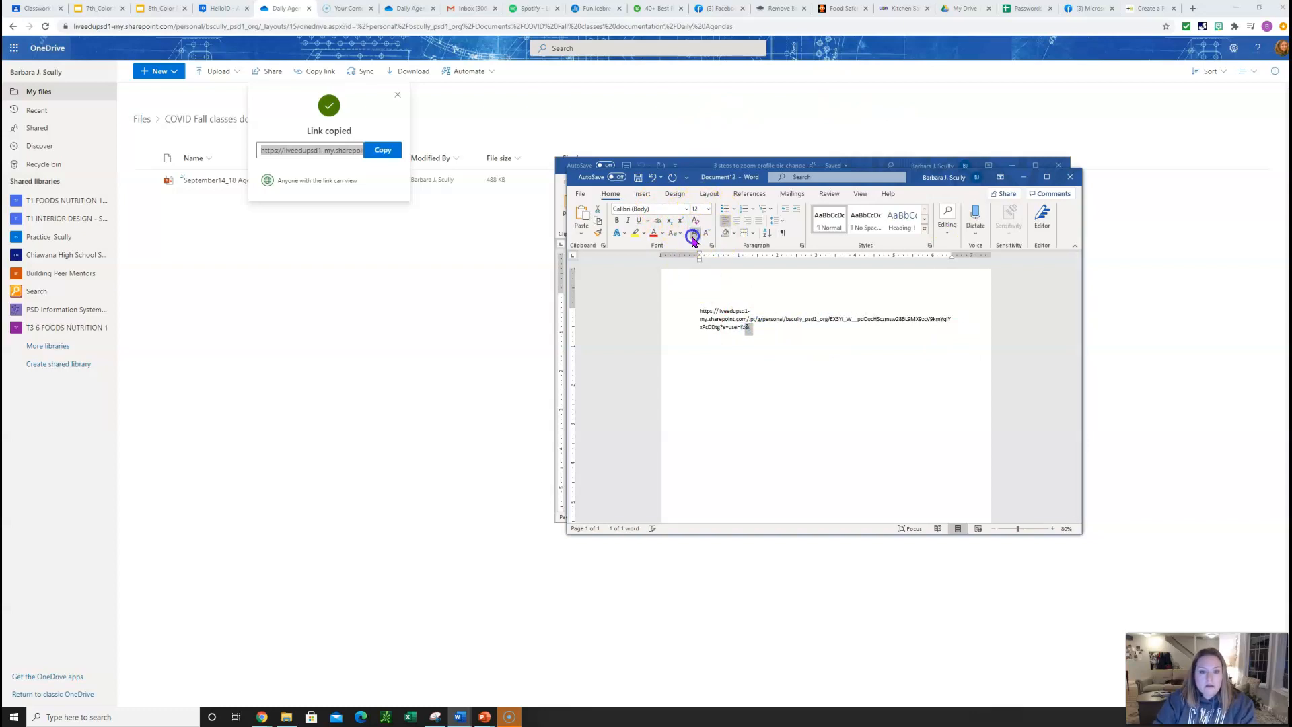
click(693, 236)
click(693, 235)
click(693, 236)
click(693, 235)
click(692, 236)
click(693, 236)
click(693, 236)
click(693, 235)
click(778, 364)
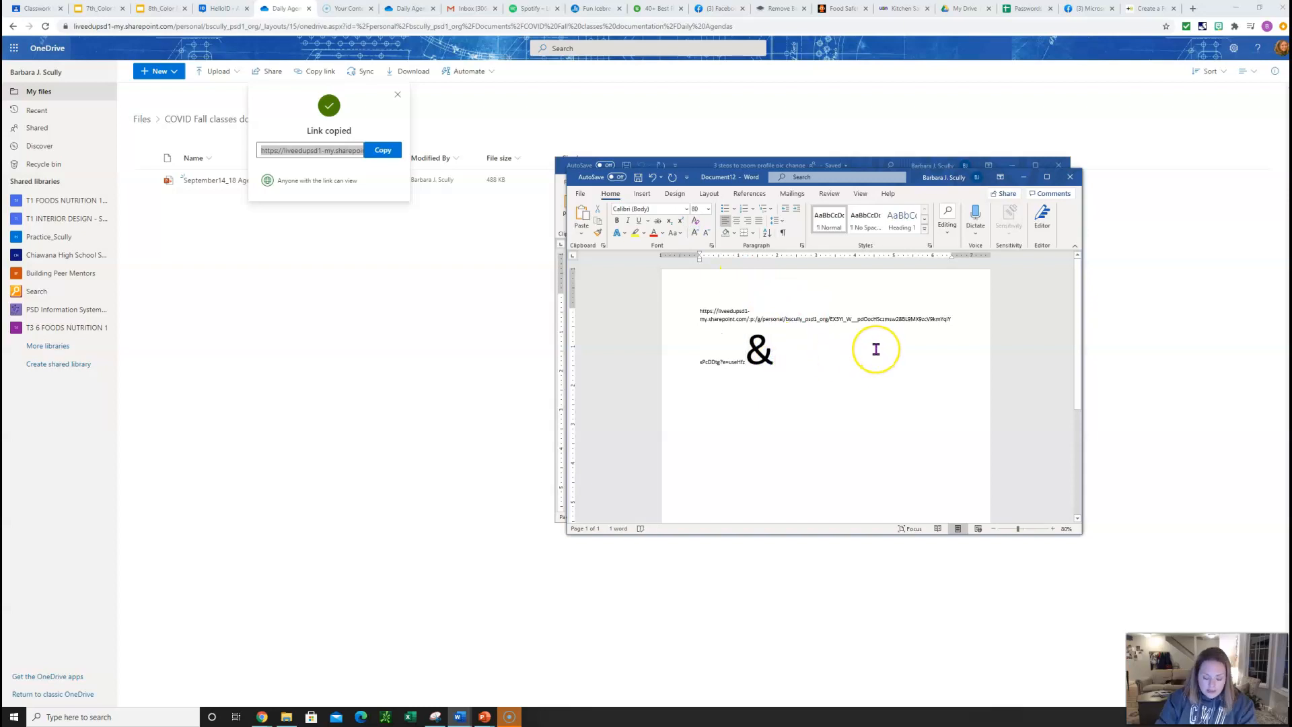
Continue the link after the ampersand with amp=&action=embedview.
text(amp)
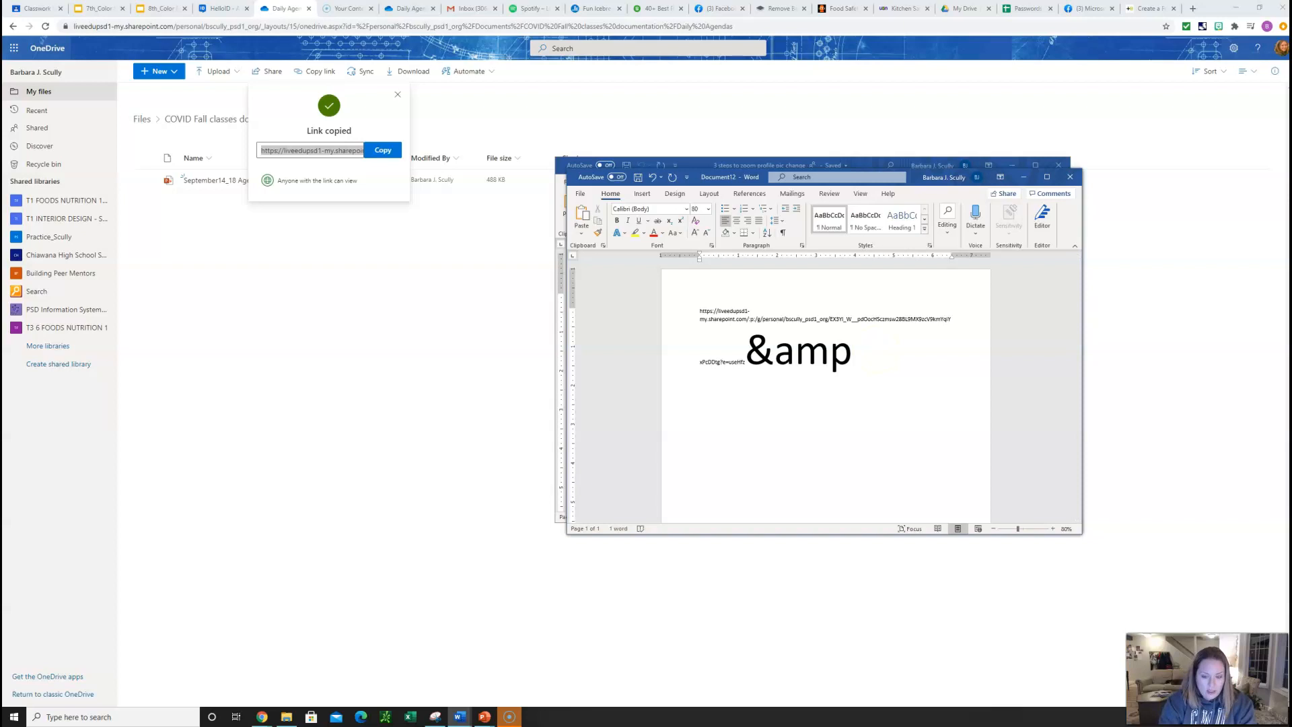
text(=&)
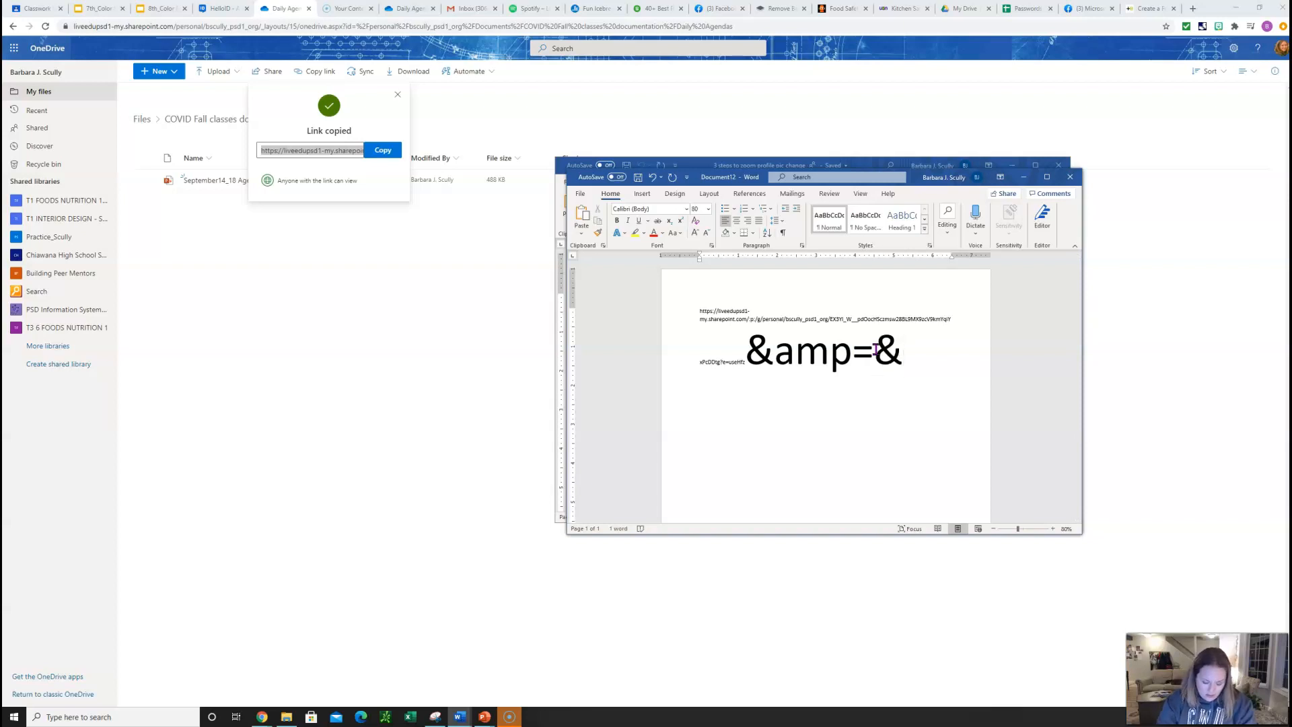
text(action)
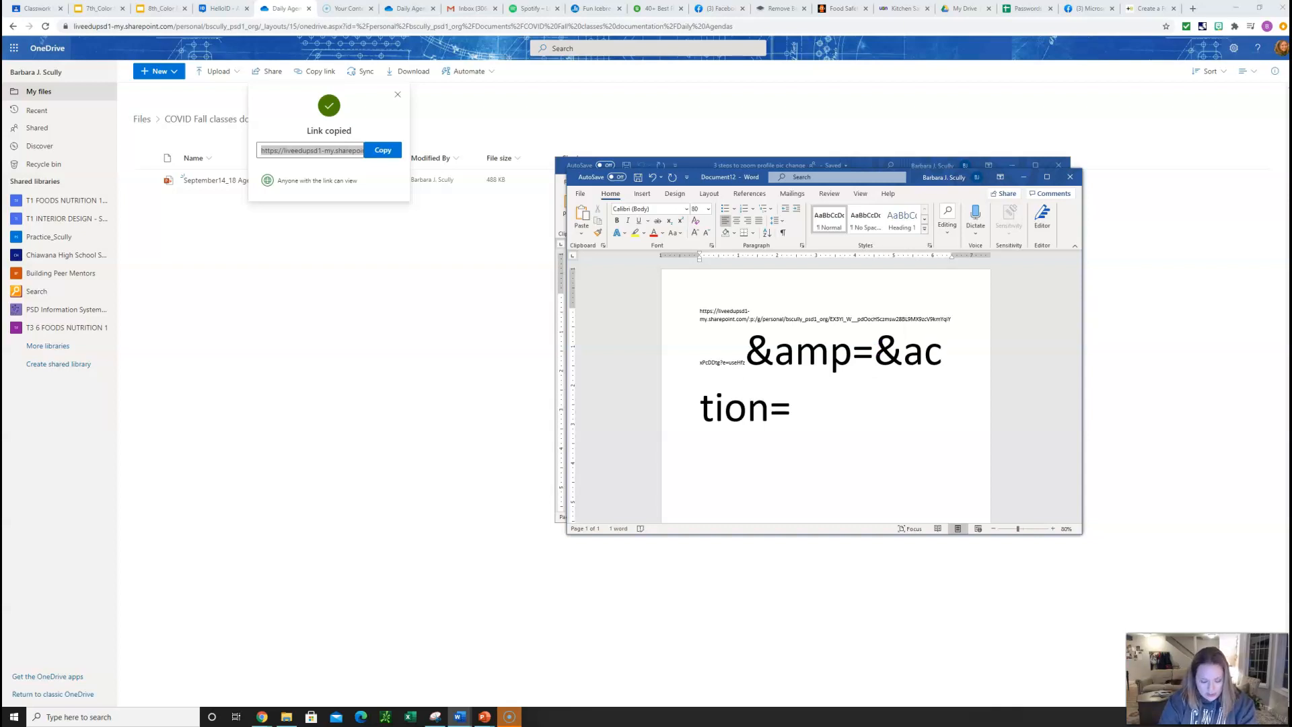
text(=embed)
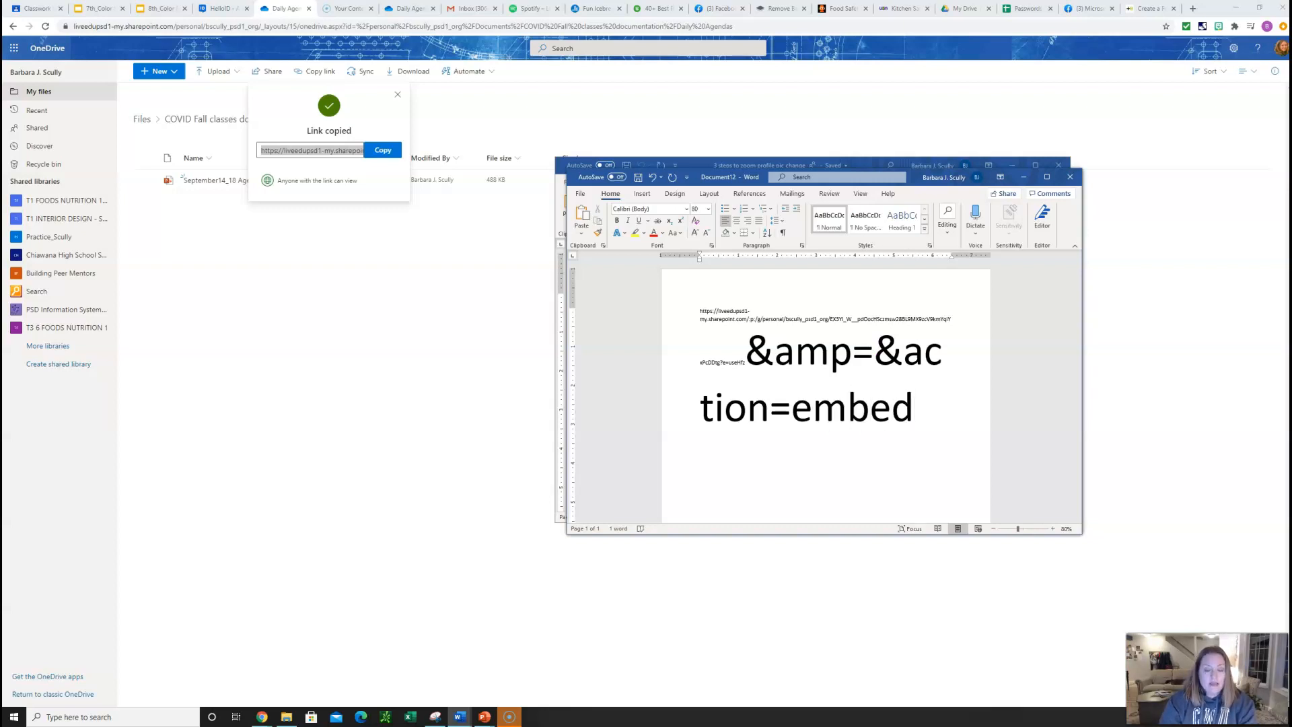
text(view)
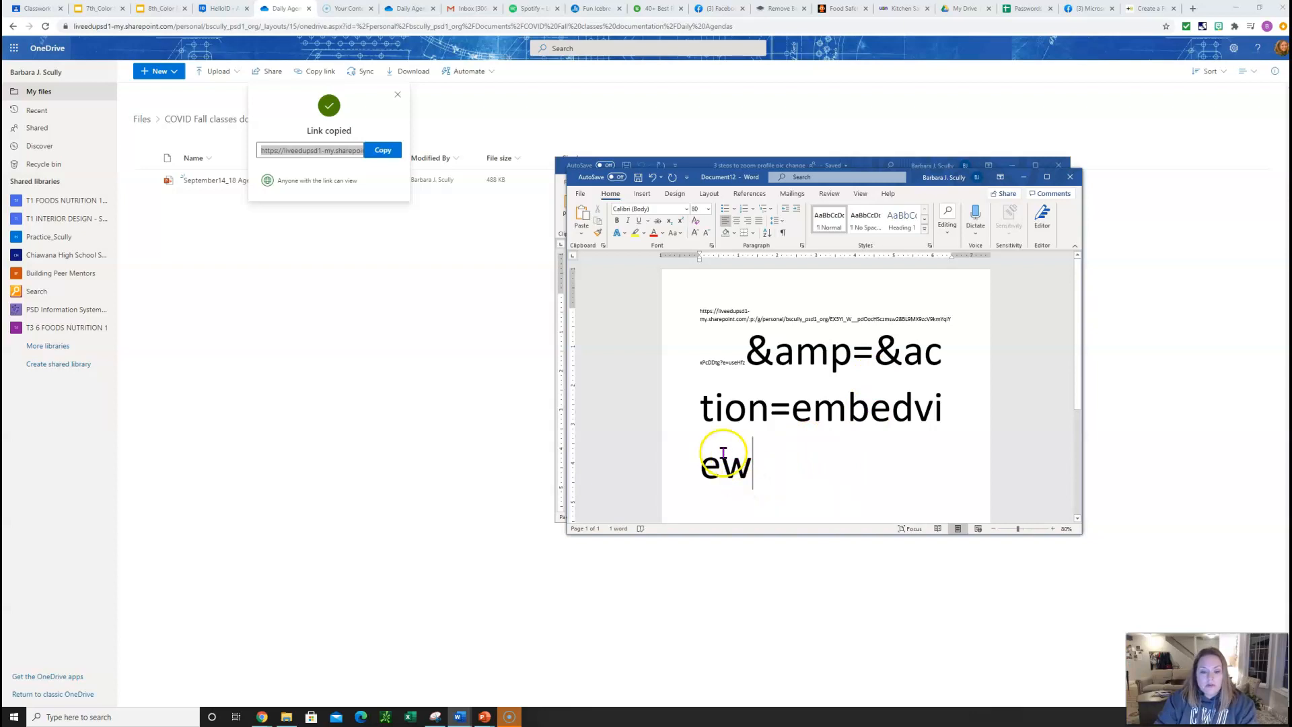
Copy the entire modified link, including the embedview ending.
drag(757, 466, 676, 305)
right_click(736, 339)
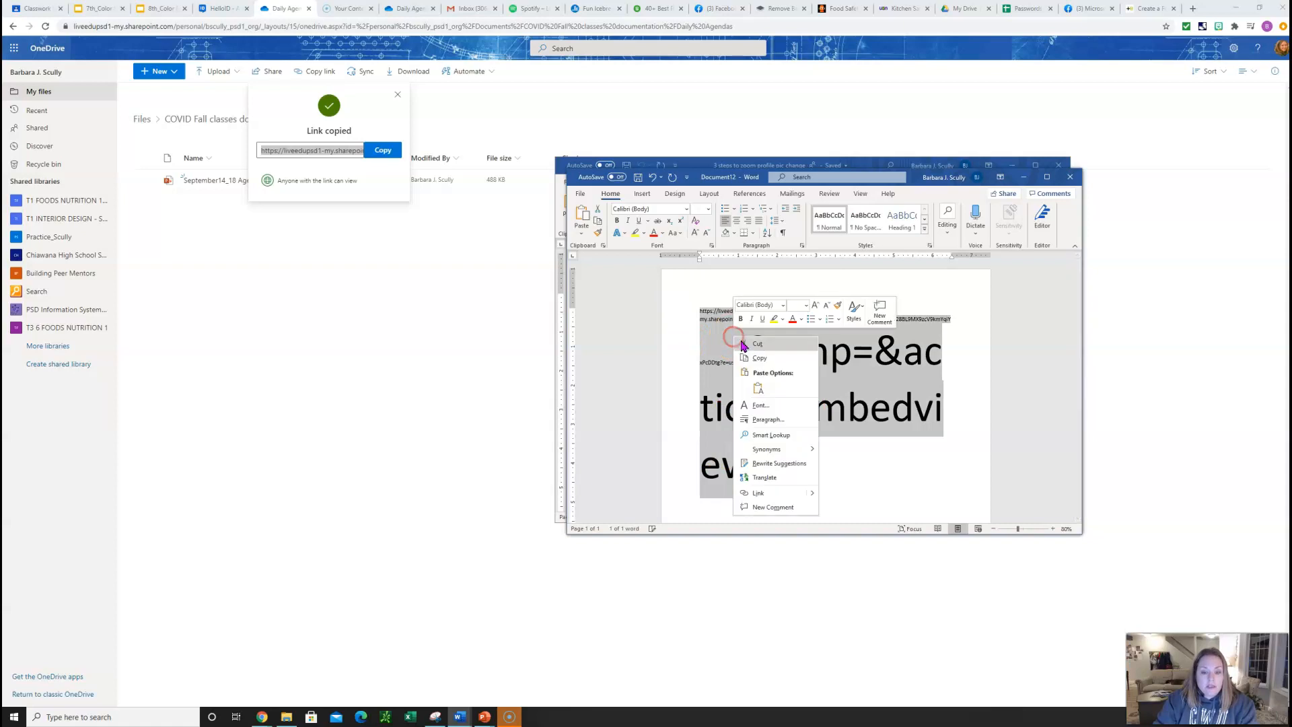
click(758, 359)
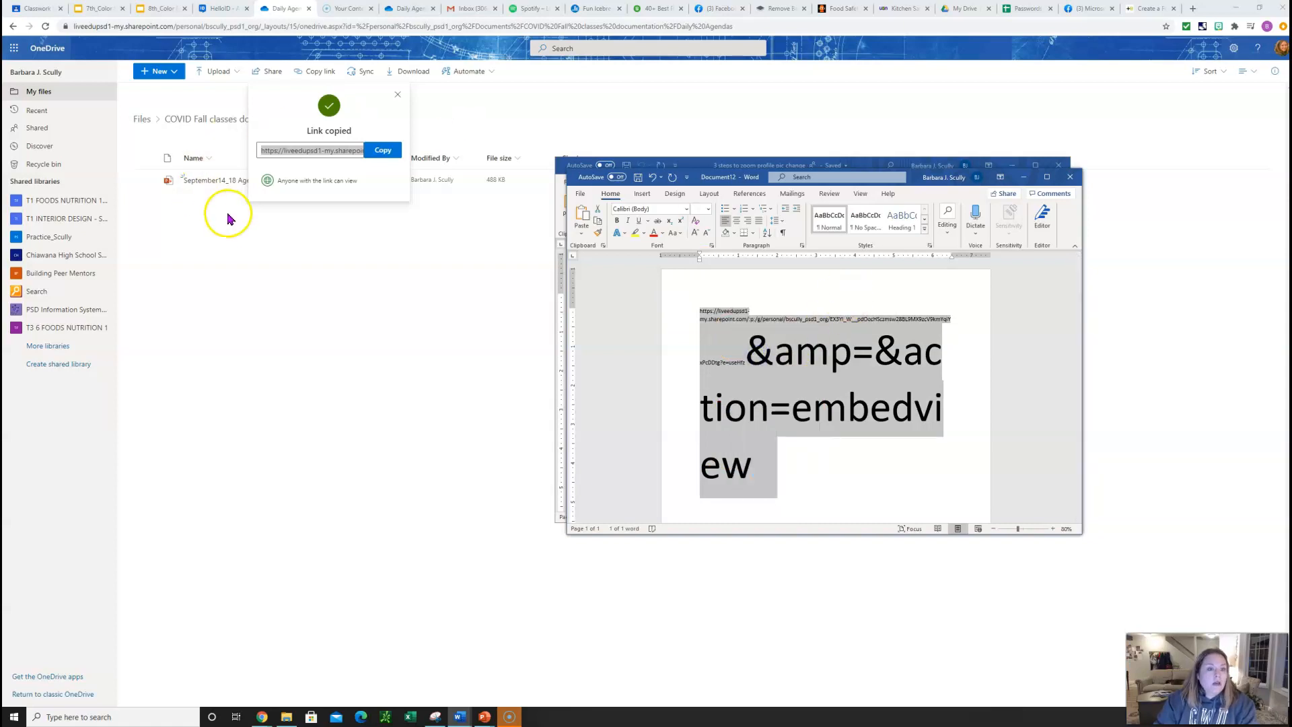
Switch back to the HelloID portal in the browser and open Teams (and Classroom).
click(656, 9)
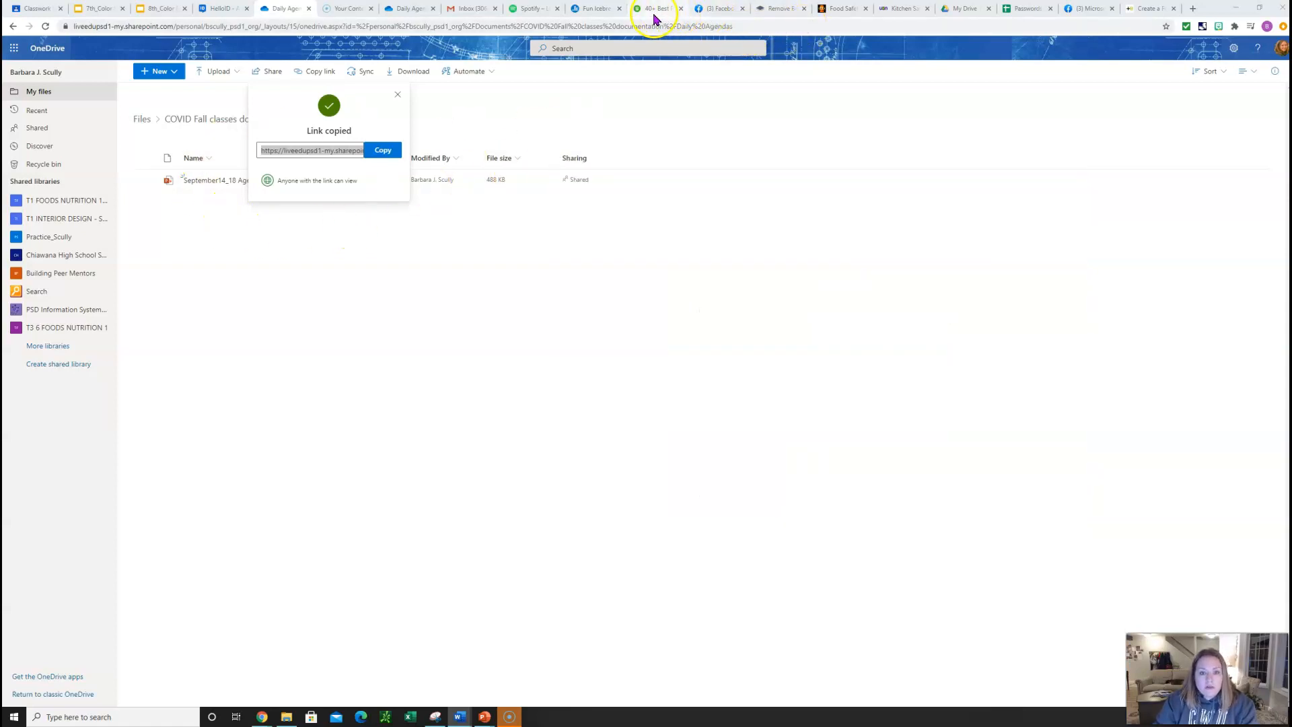
click(1081, 15)
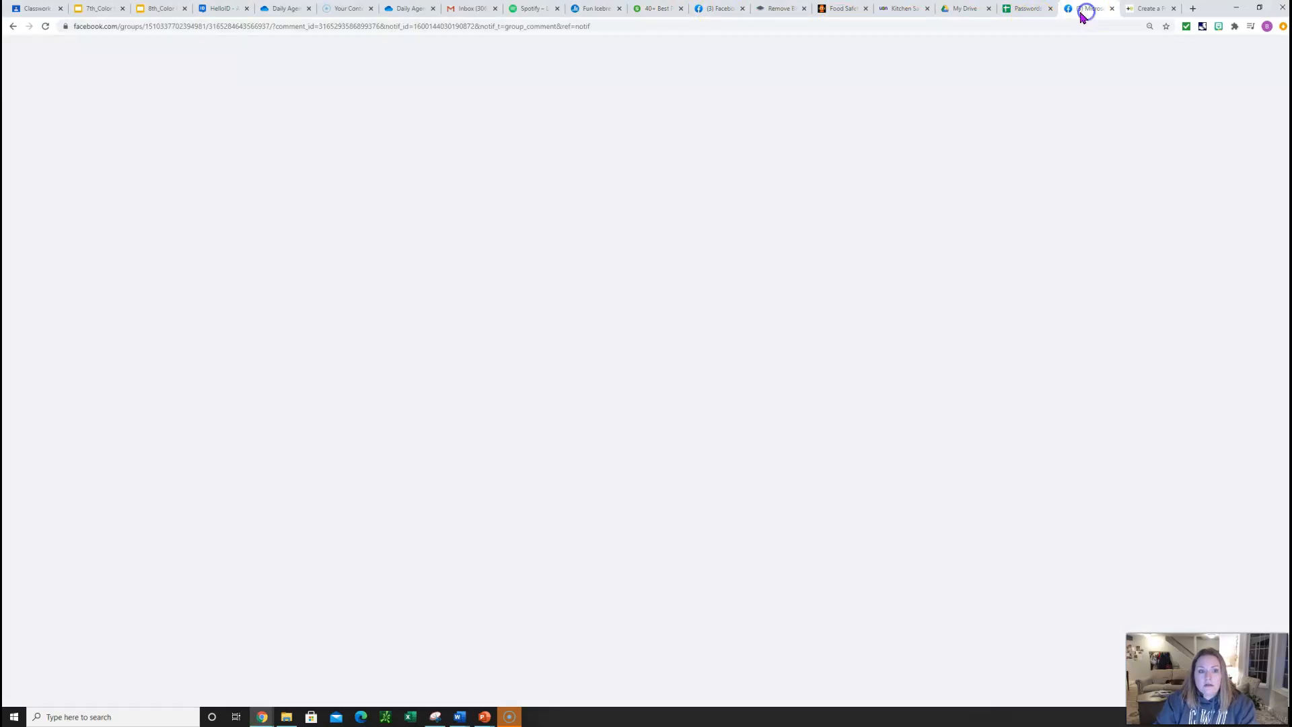
click(227, 13)
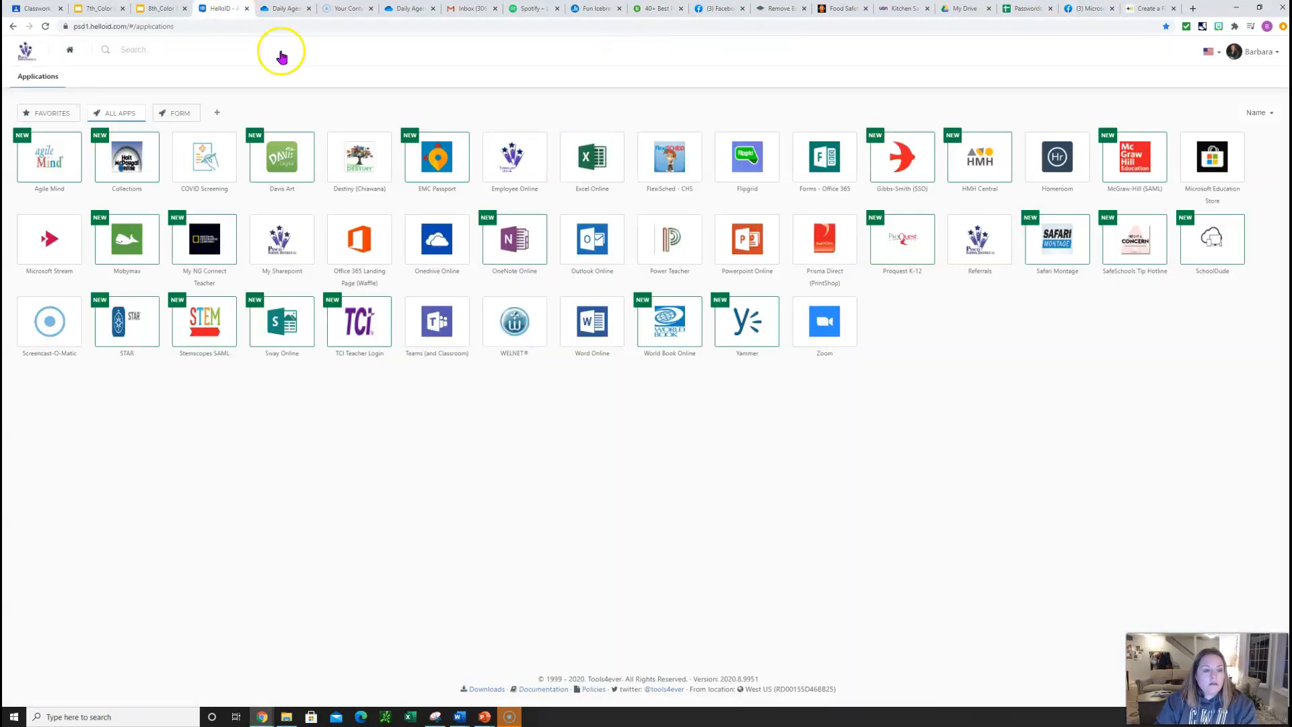
click(447, 340)
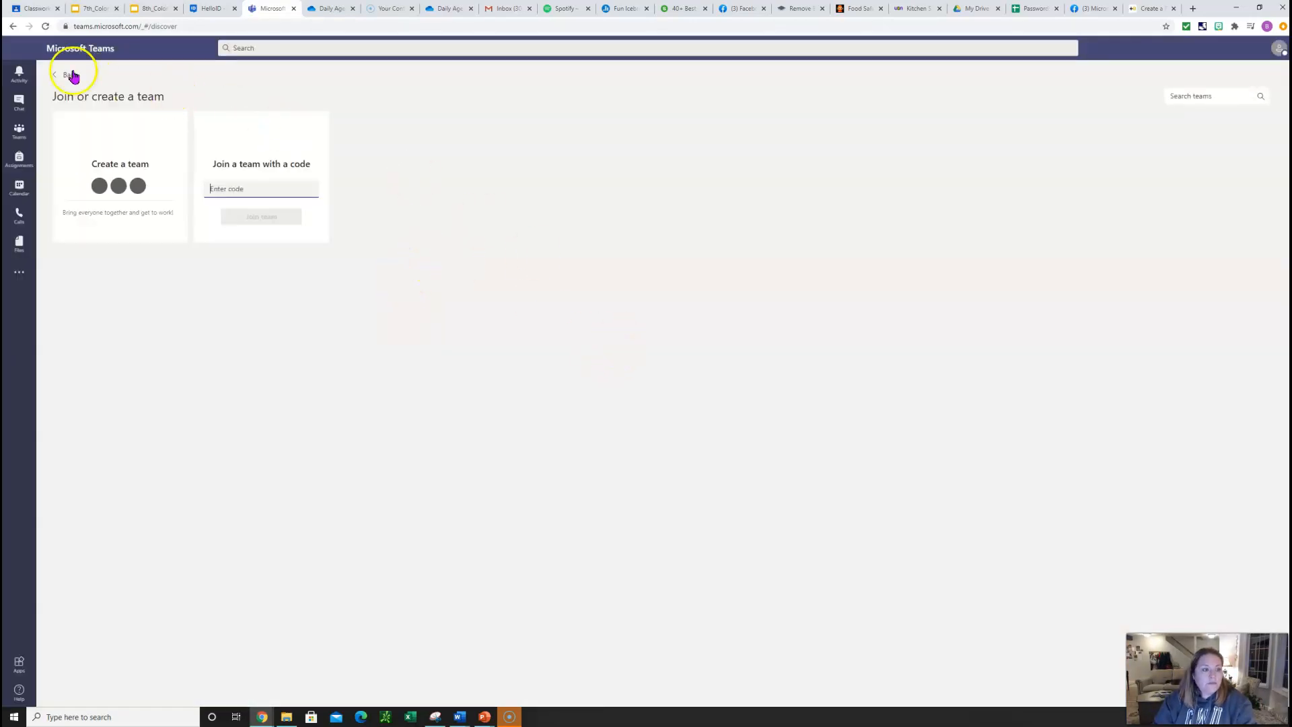
Open the TRI 1 Foods & Nutrition PER 2 team and add a standard channel named "Another practice week 3".
click(71, 75)
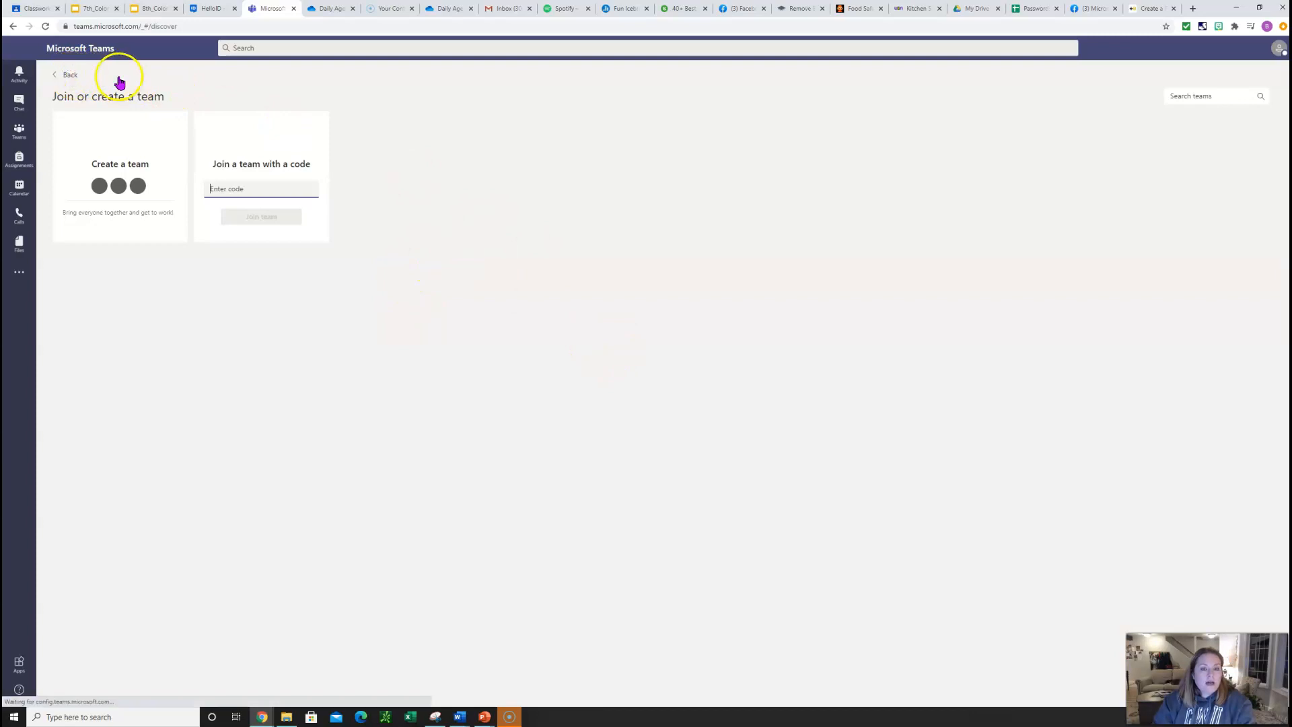
click(93, 327)
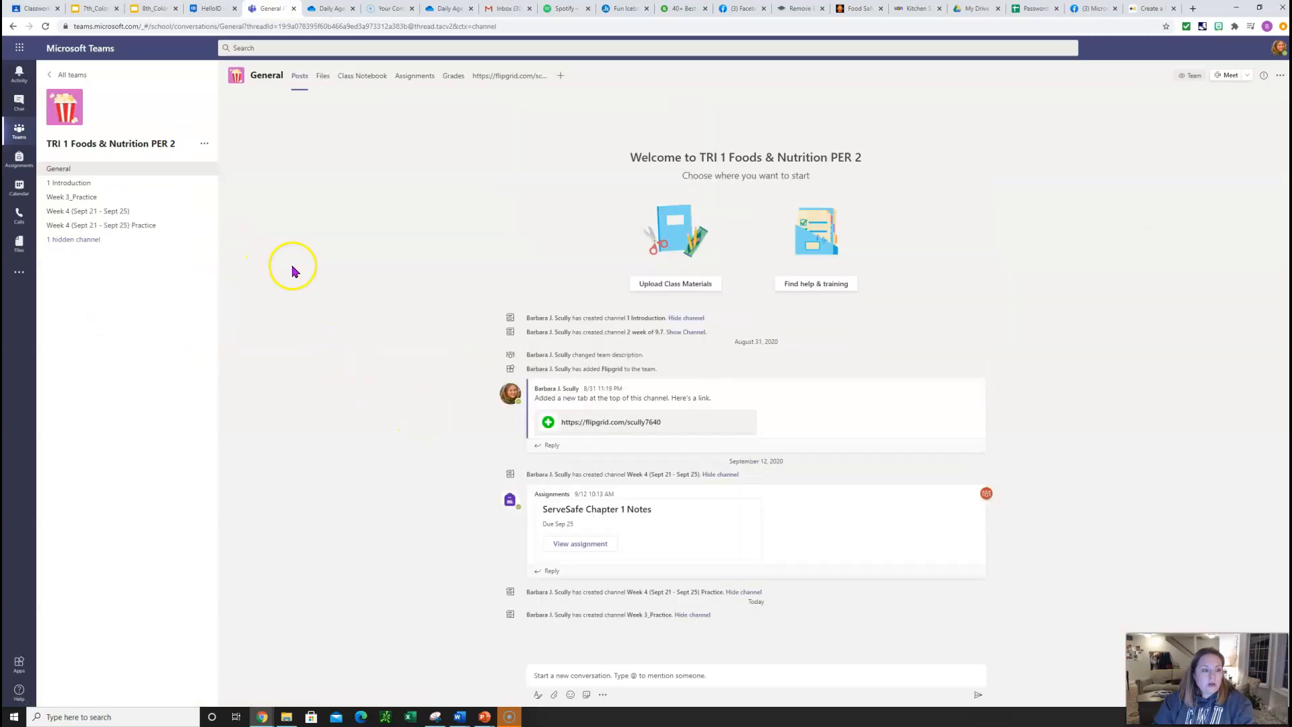
click(204, 146)
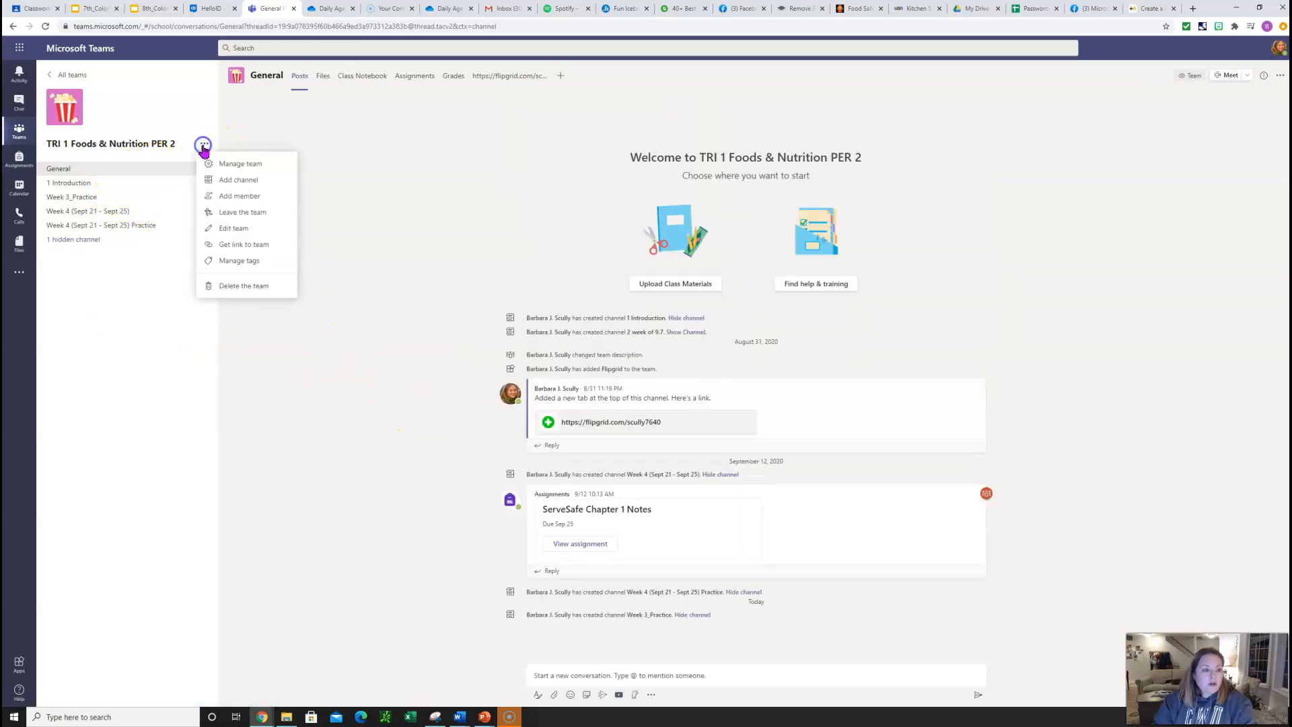
click(239, 176)
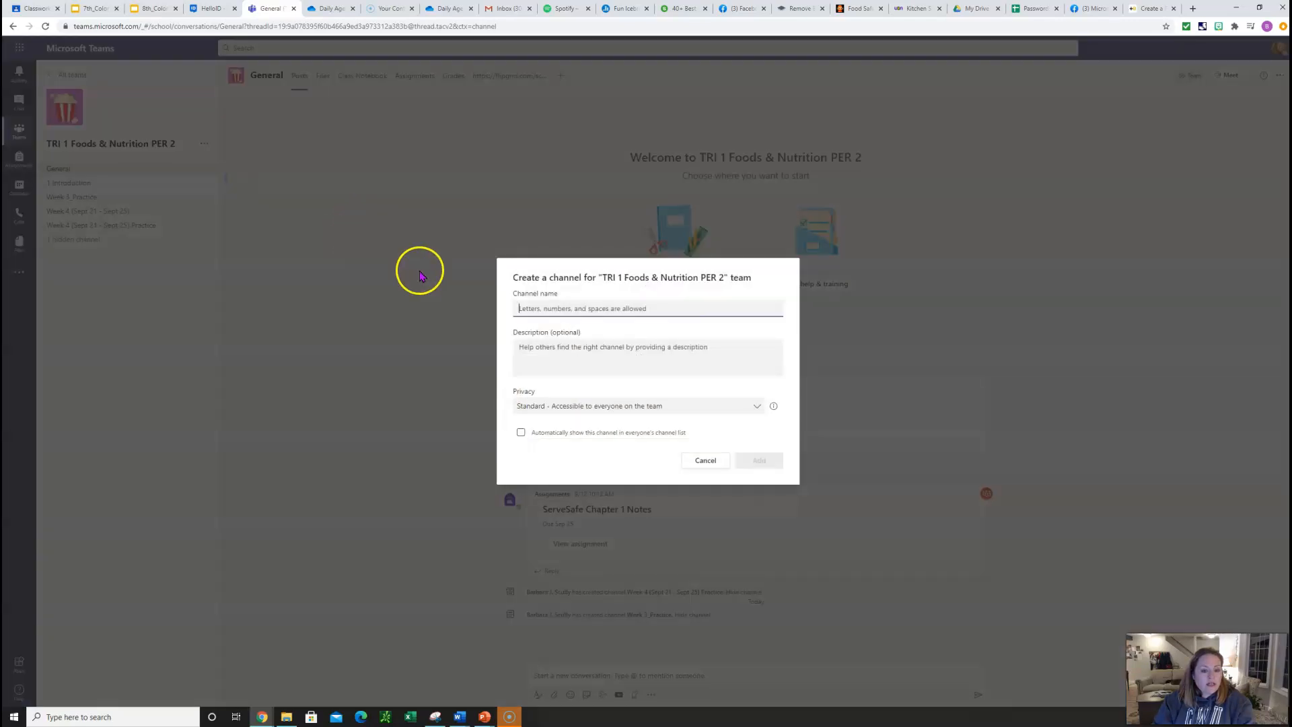
text(Another practi)
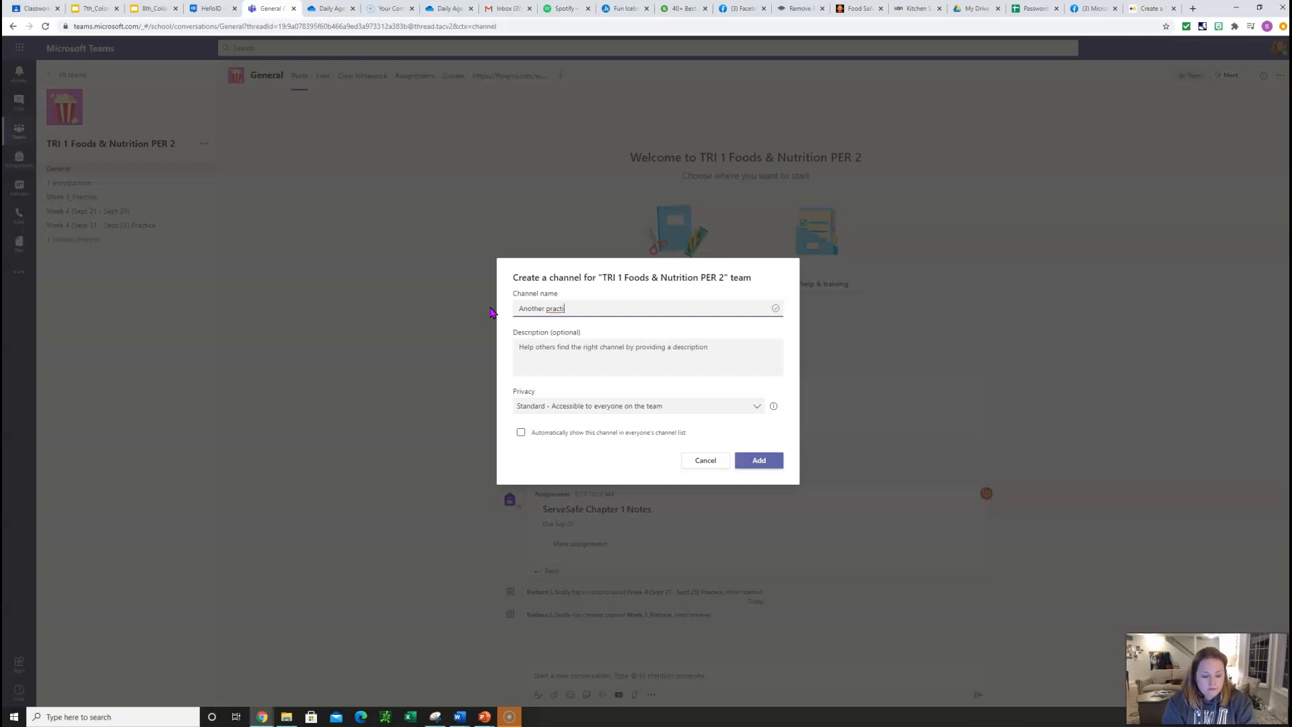
click(589, 312)
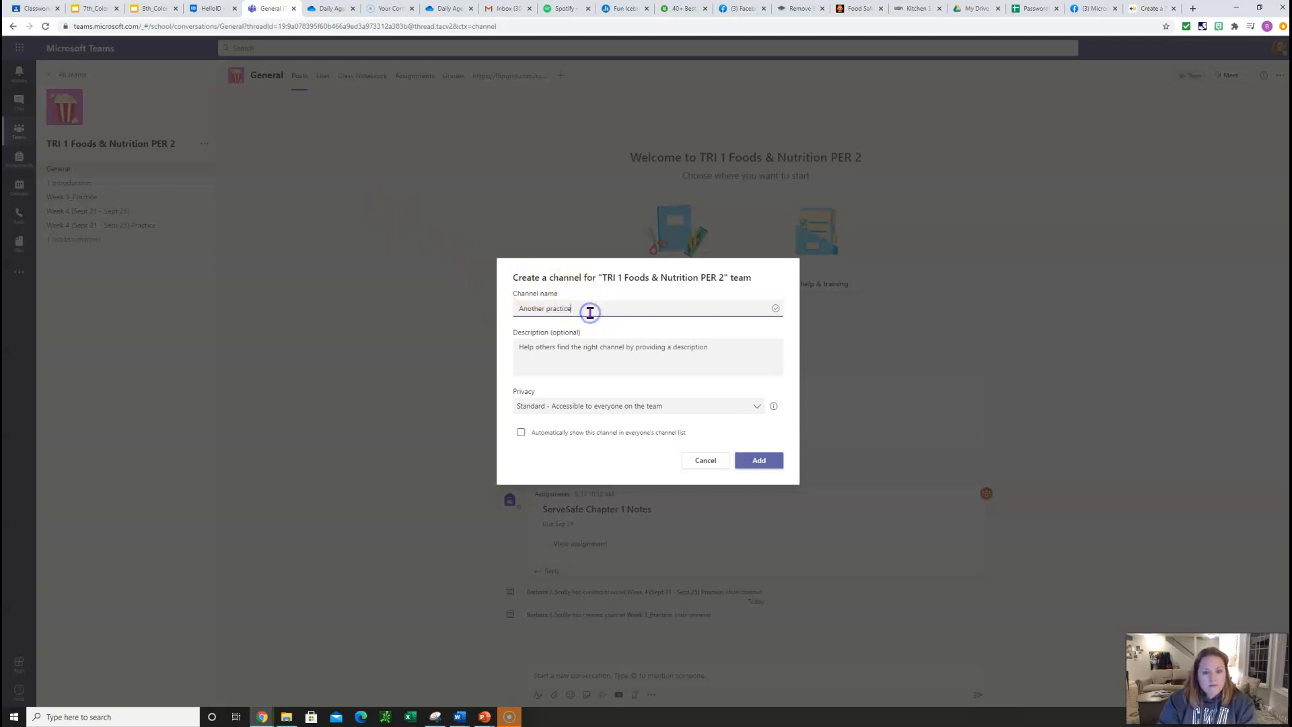
text(ce week 3)
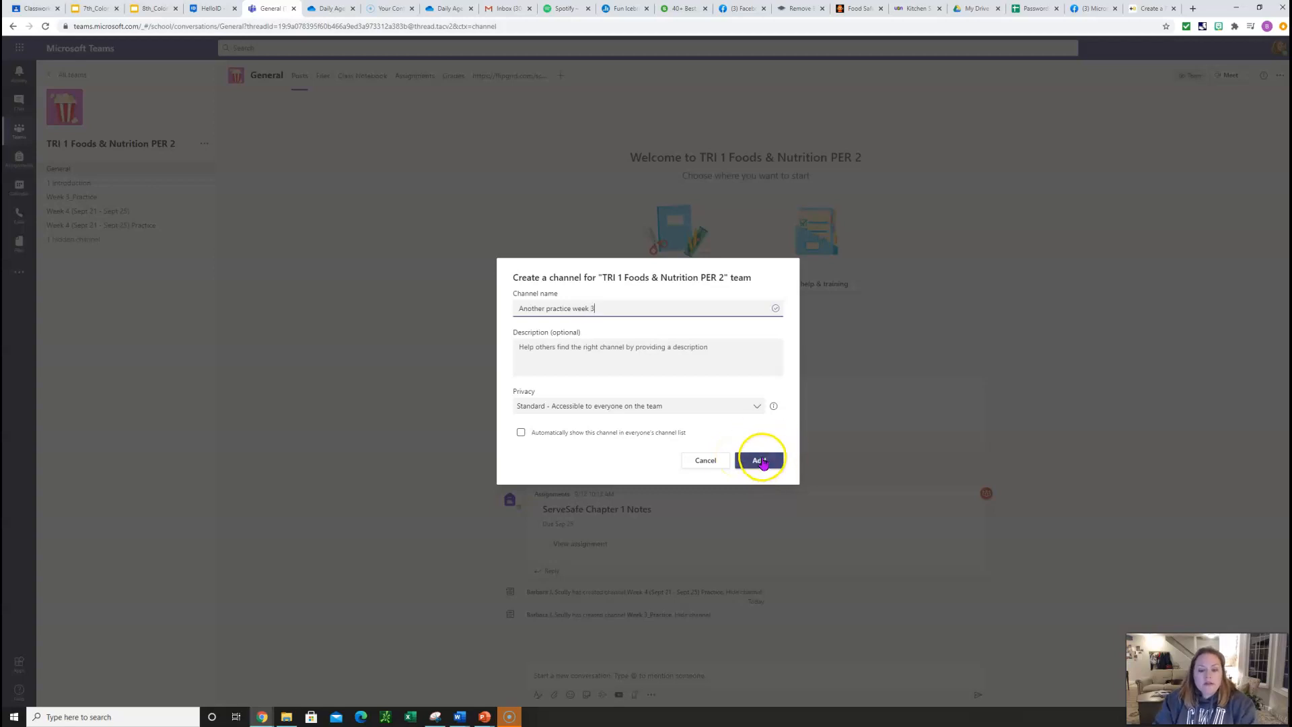
click(761, 461)
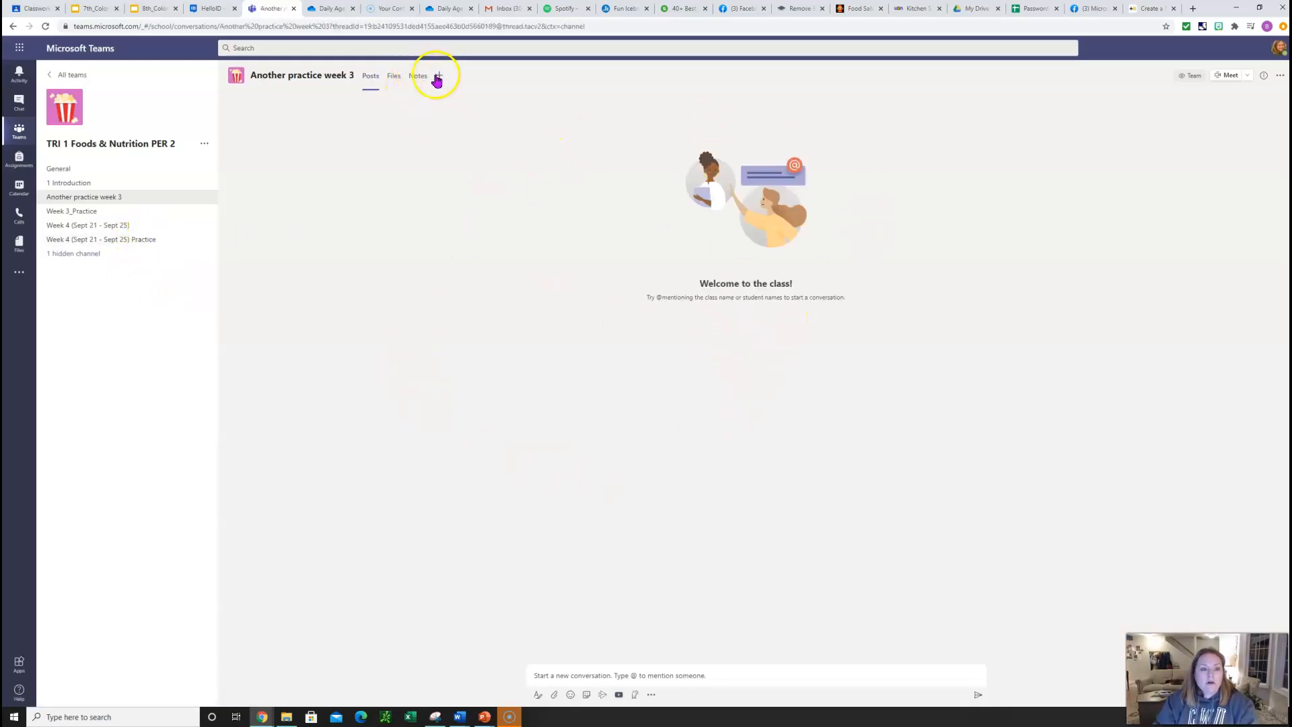
Add a Website tab named "Weekly agenda" to the new channel, using the copied embedview link as its URL.
click(439, 78)
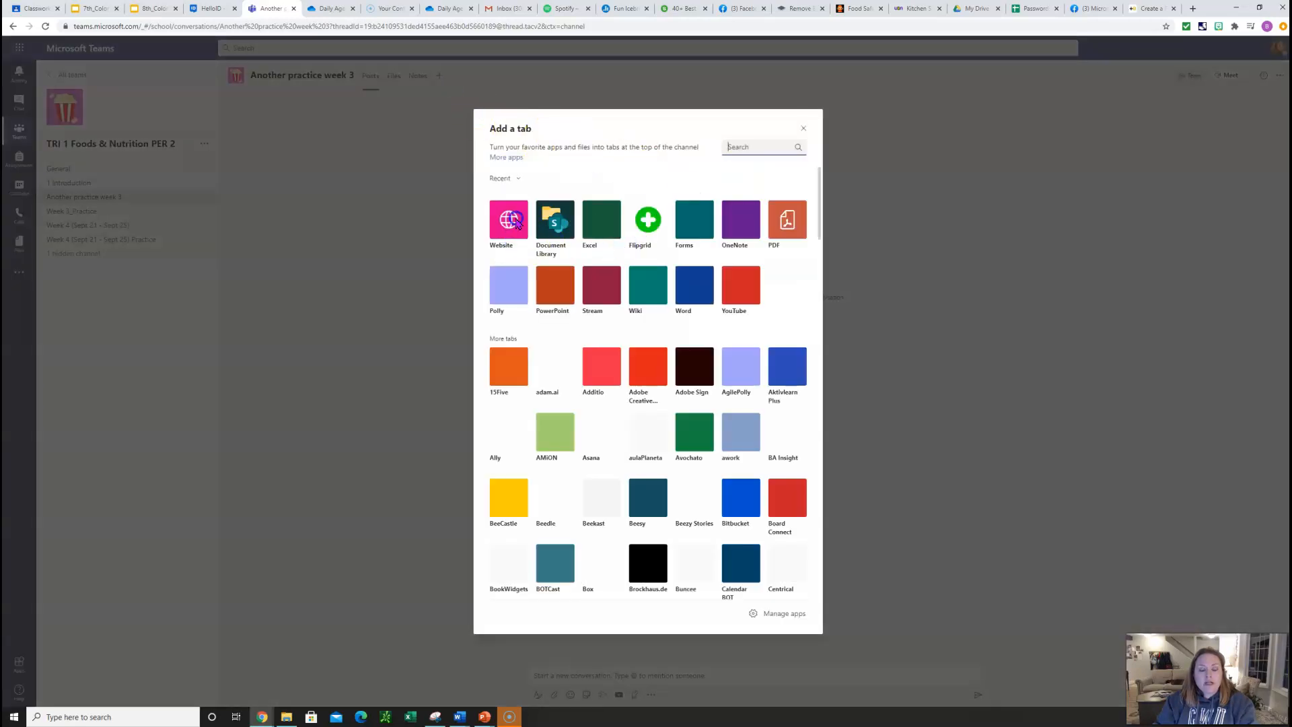
click(515, 227)
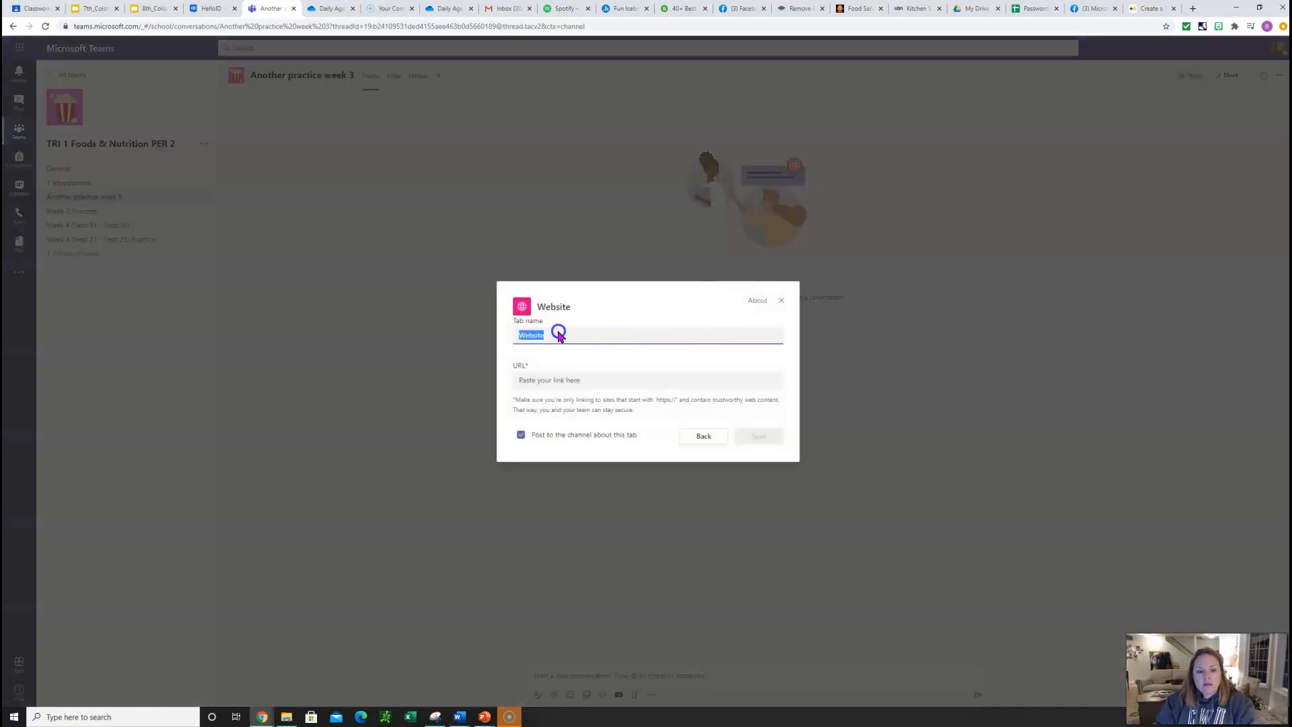
key(BackSpace)
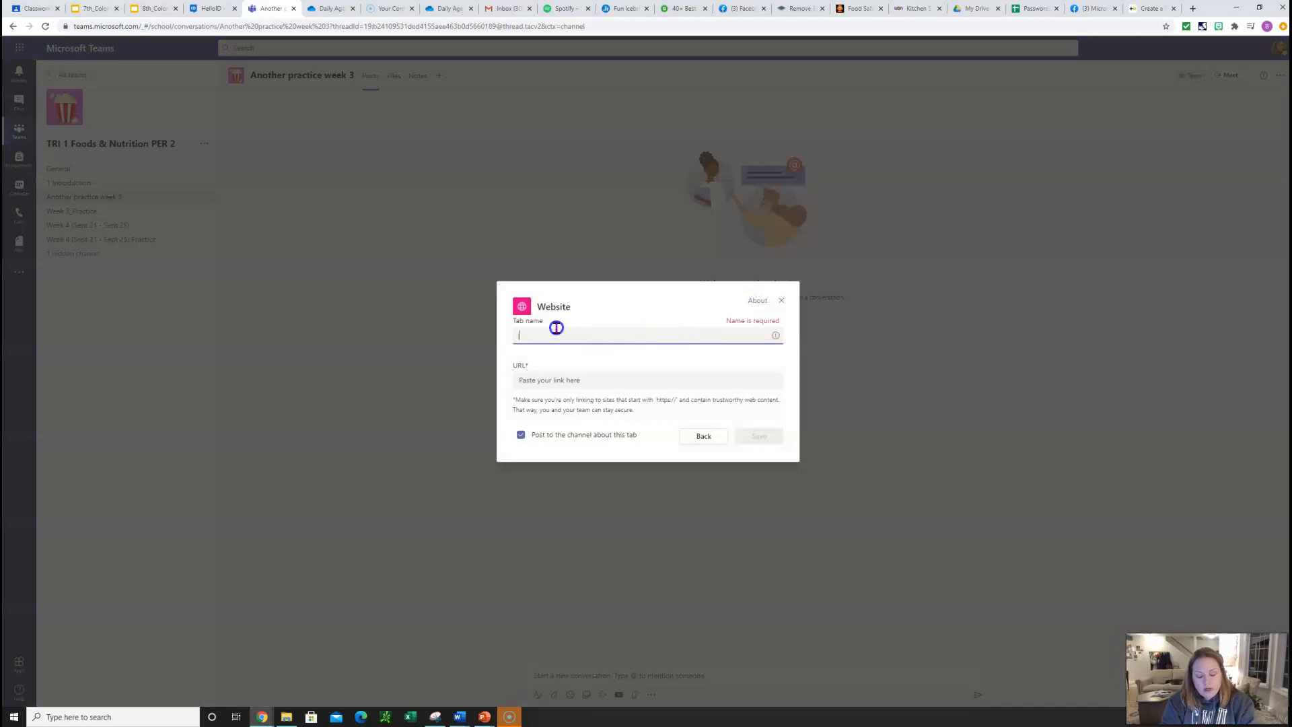
text(Weekly)
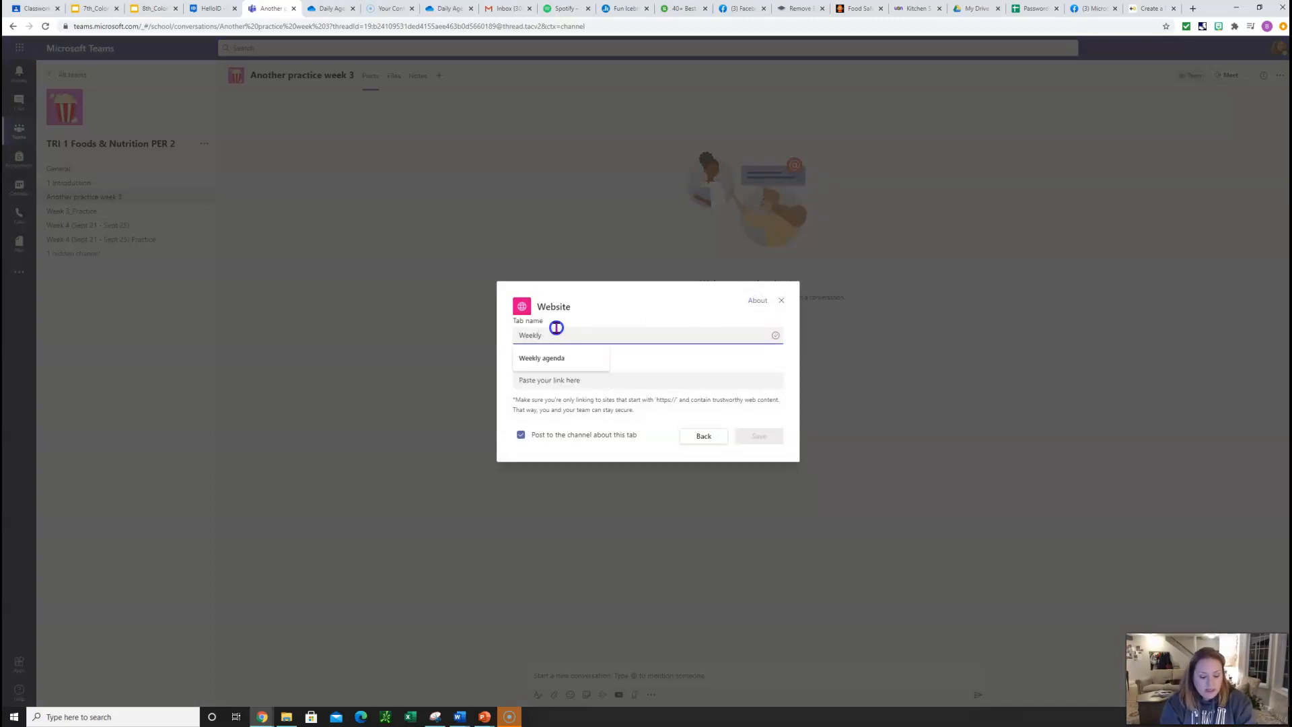
text( A)
key(Down)
key(Return)
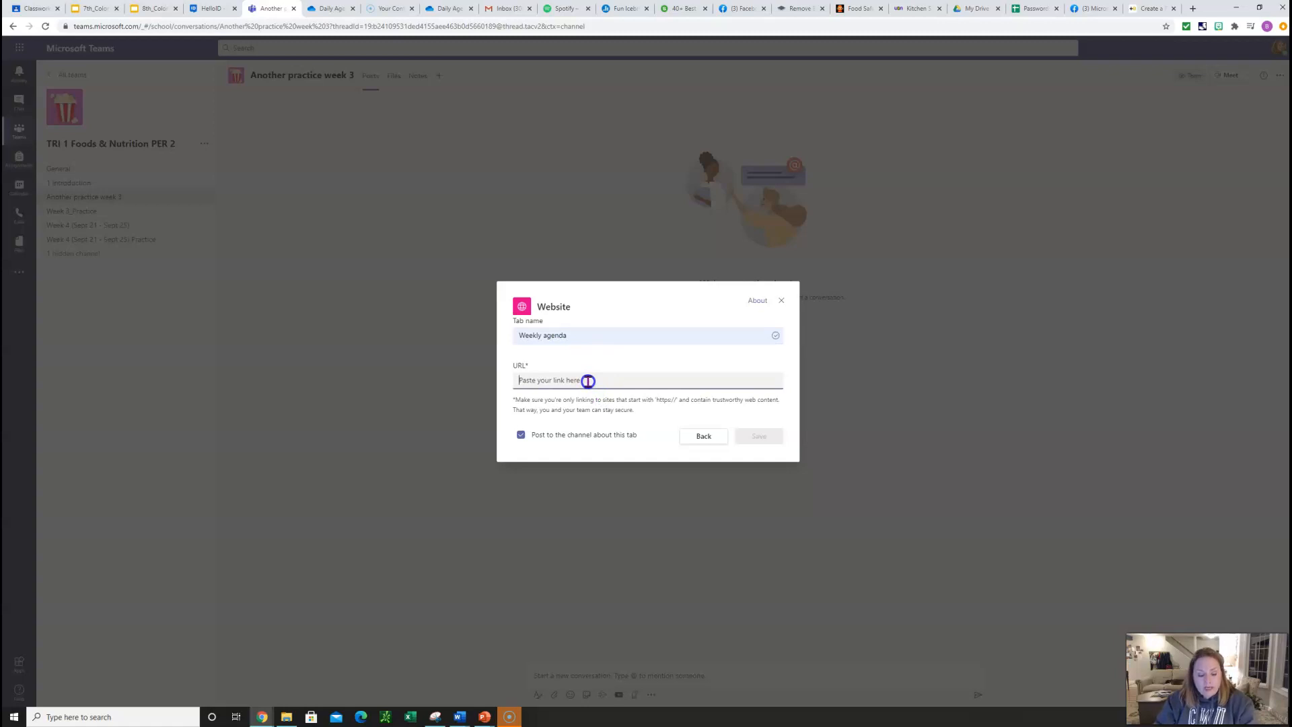
key(ctrl+v)
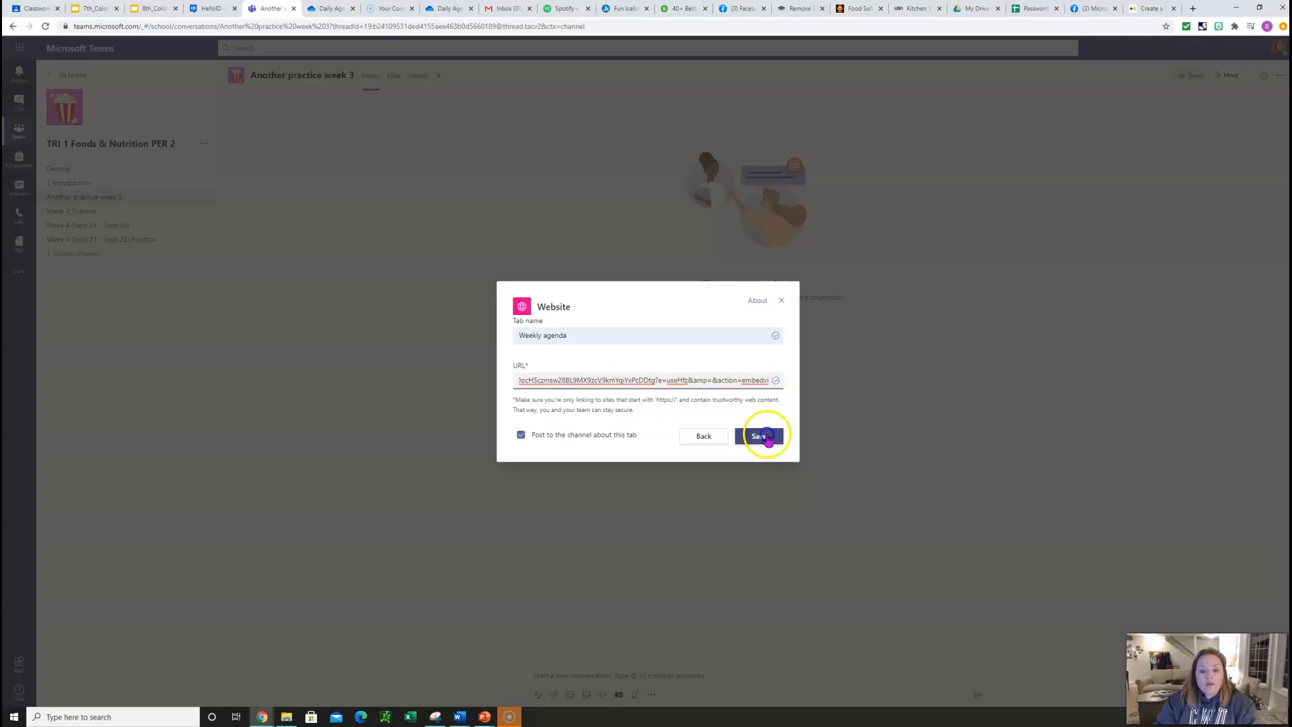
click(760, 437)
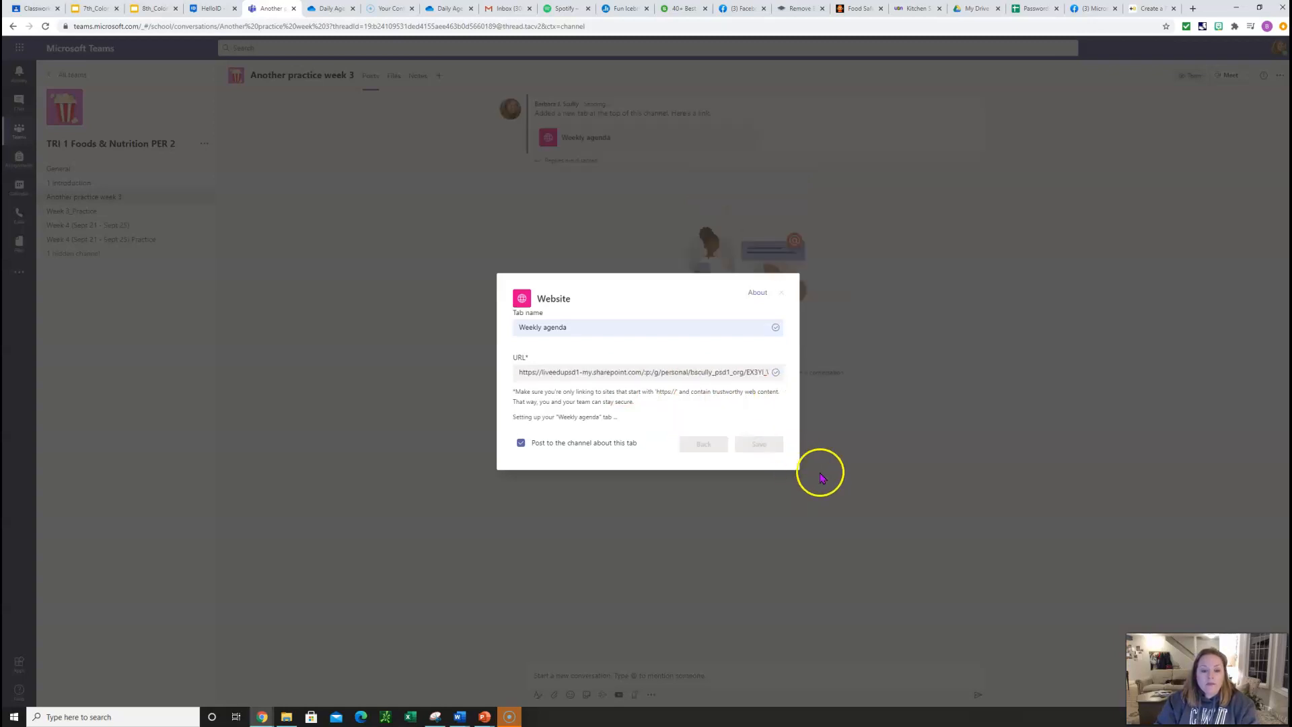